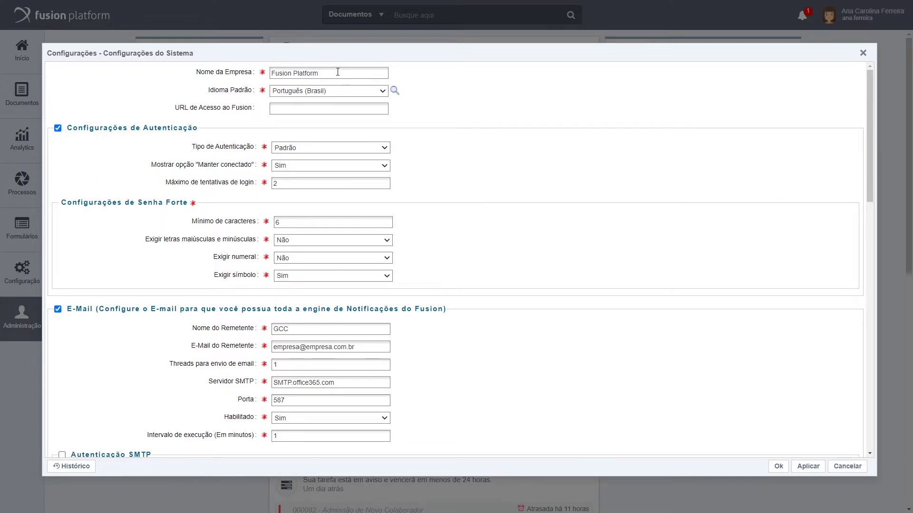
# Review the default language choices, keeping Português (Brasil), and check the Fusion access URL field
pyautogui.click(341, 93)
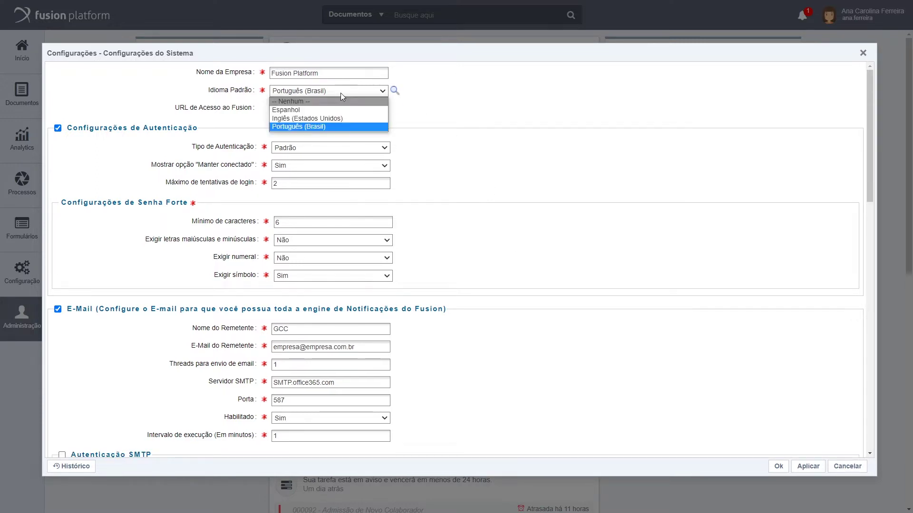
pyautogui.click(338, 127)
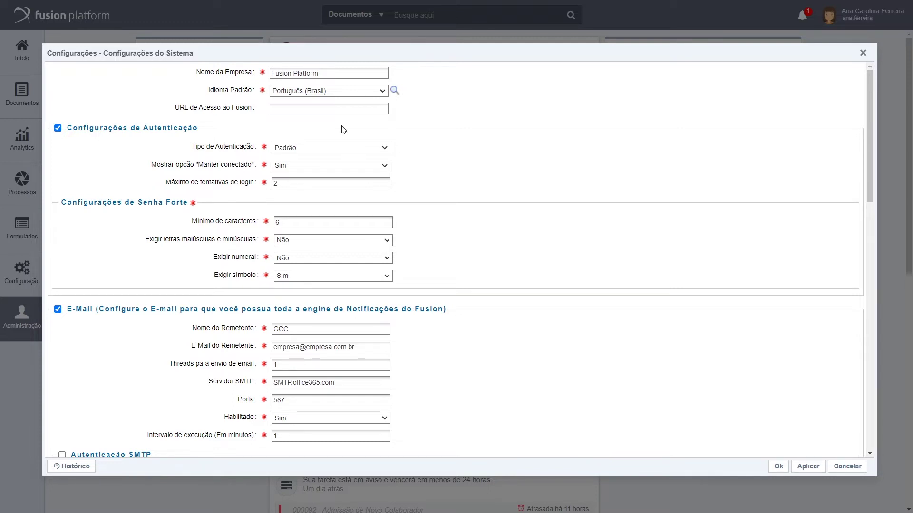
pyautogui.click(313, 107)
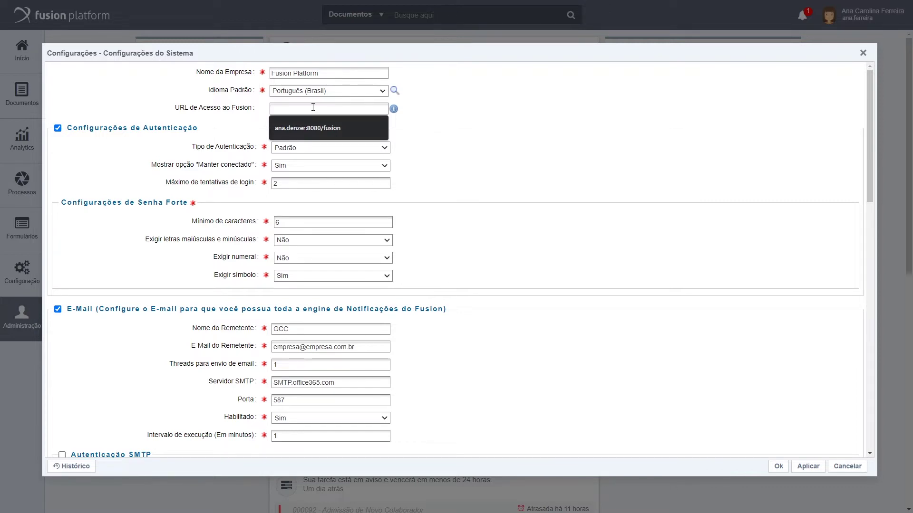
pyautogui.click(475, 117)
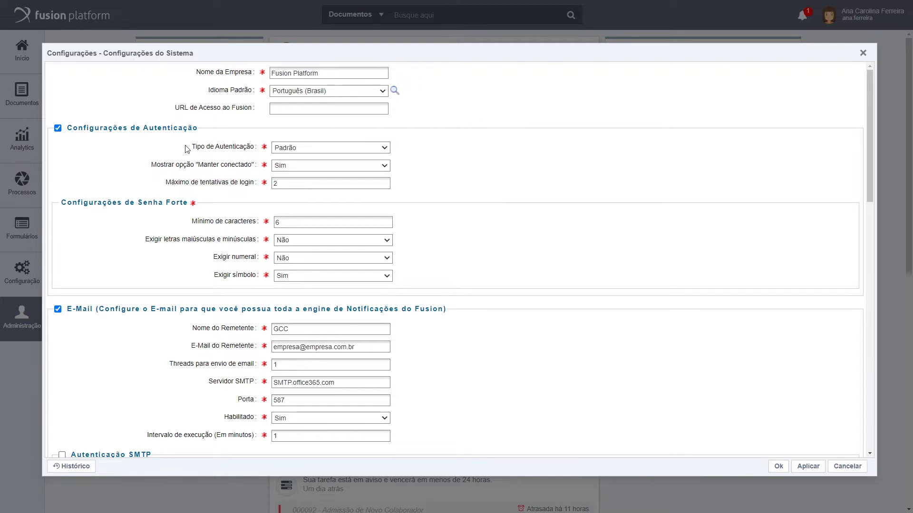
# Review the authentication type choices, the "Manter conectado" display choices and the maximum login attempts field
pyautogui.click(317, 153)
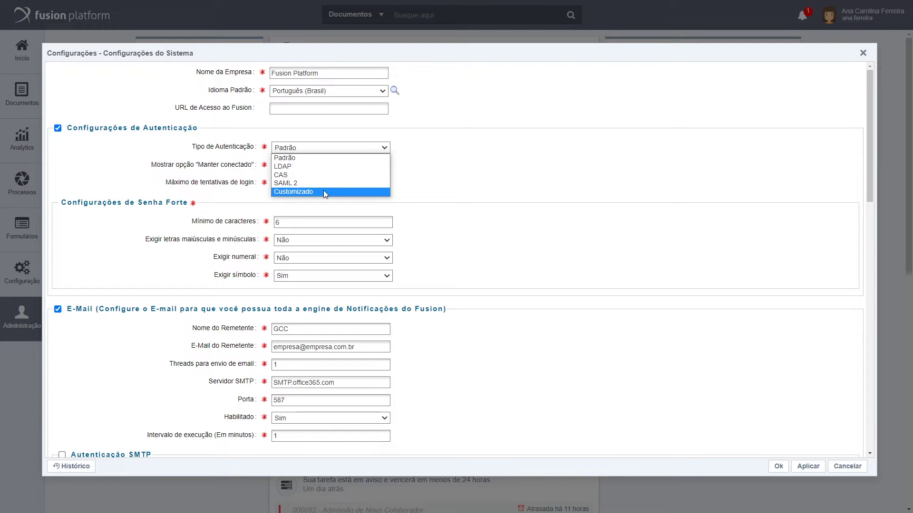
pyautogui.click(490, 200)
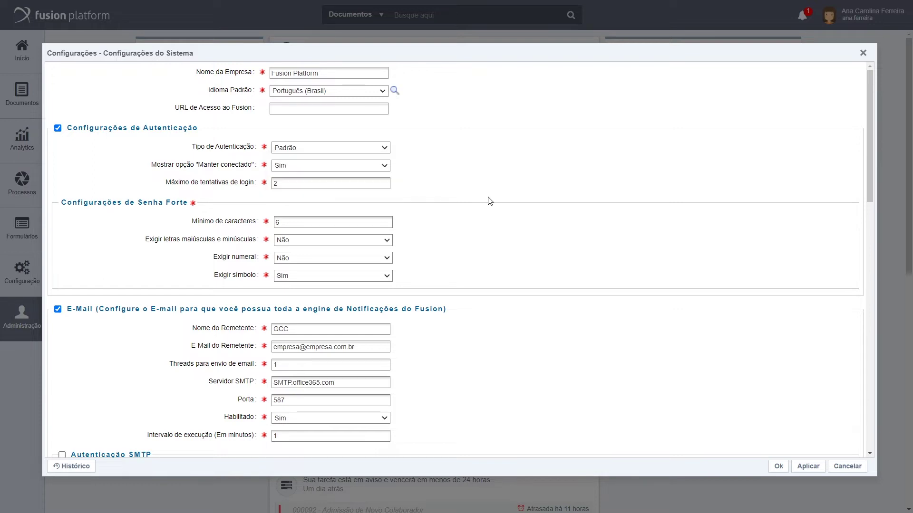
pyautogui.click(338, 167)
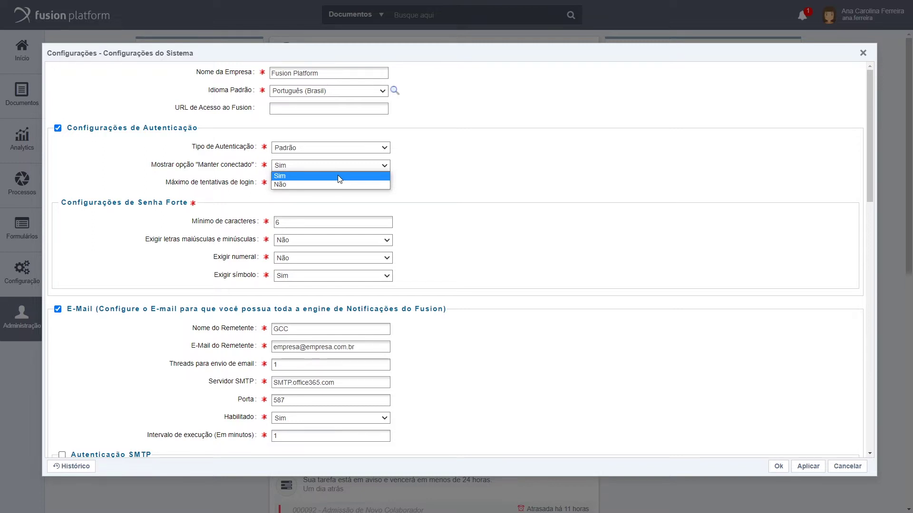
pyautogui.click(460, 172)
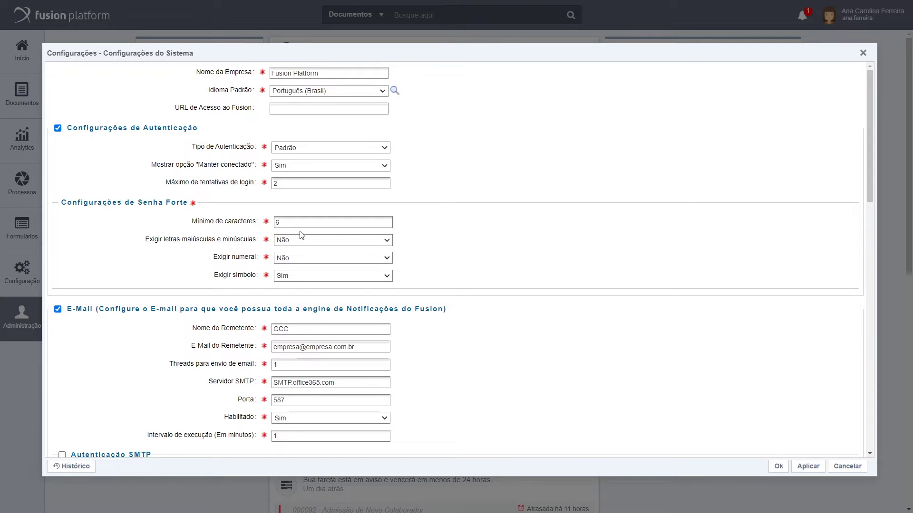
pyautogui.click(299, 185)
# Try the LDAP, CAS, SAML 2 and Customizado authentication types one after another and restore Padrão
pyautogui.click(294, 148)
pyautogui.click(295, 167)
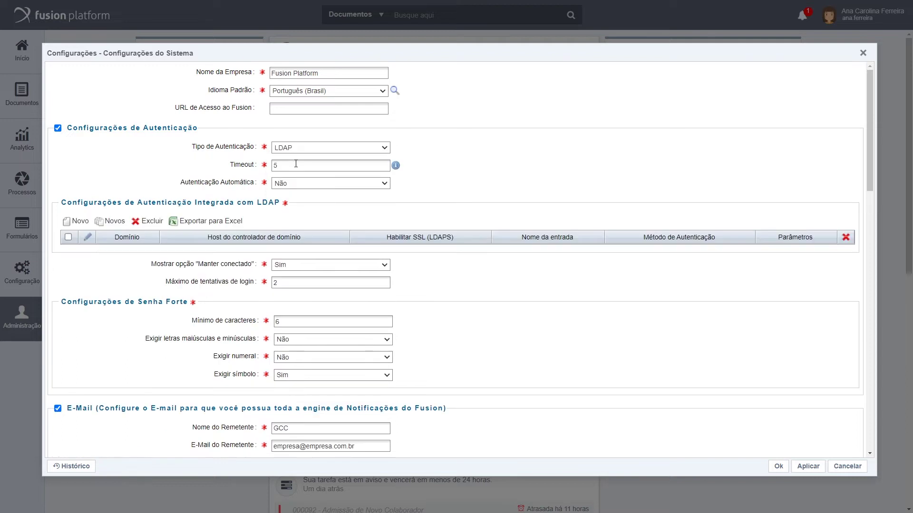
pyautogui.click(314, 148)
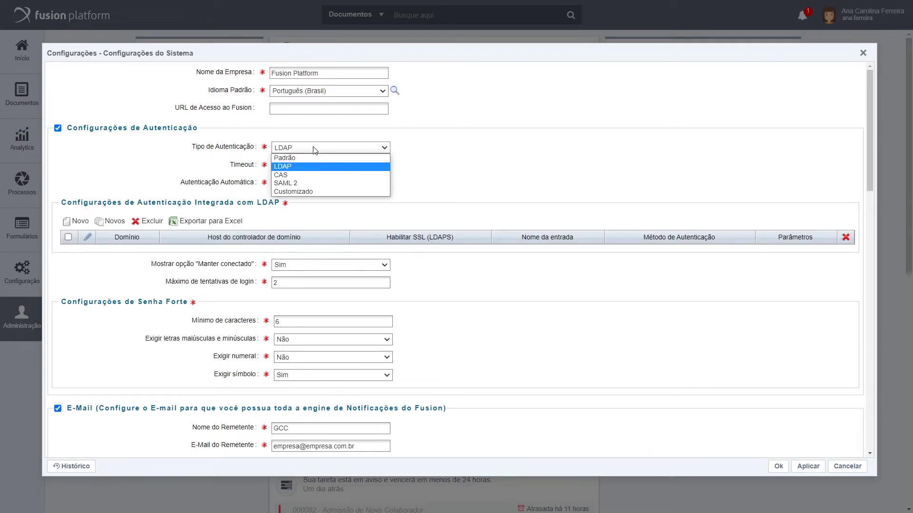
pyautogui.click(304, 175)
pyautogui.click(312, 148)
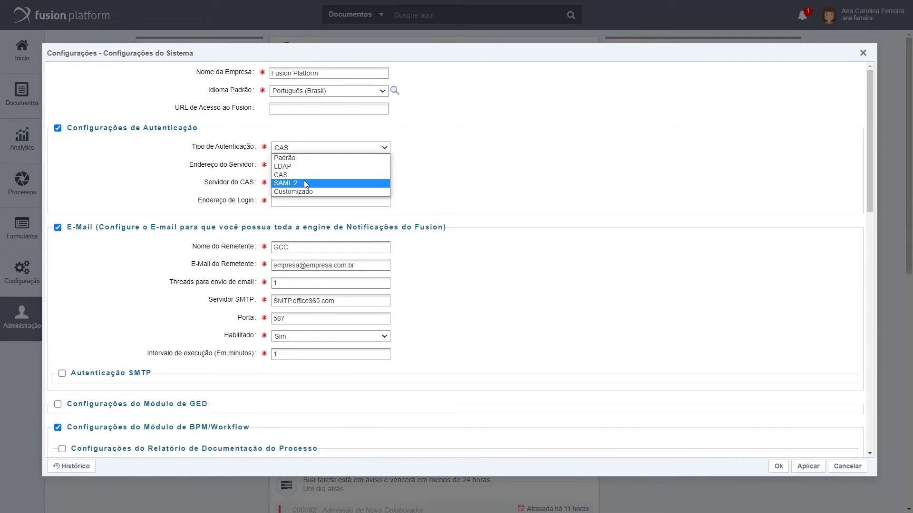
pyautogui.click(304, 183)
pyautogui.click(310, 148)
pyautogui.click(308, 192)
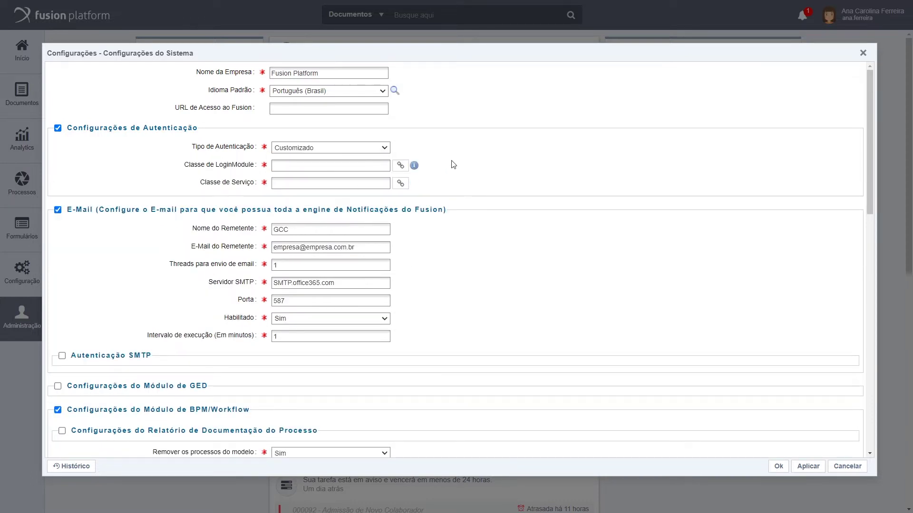
pyautogui.click(340, 149)
pyautogui.click(314, 158)
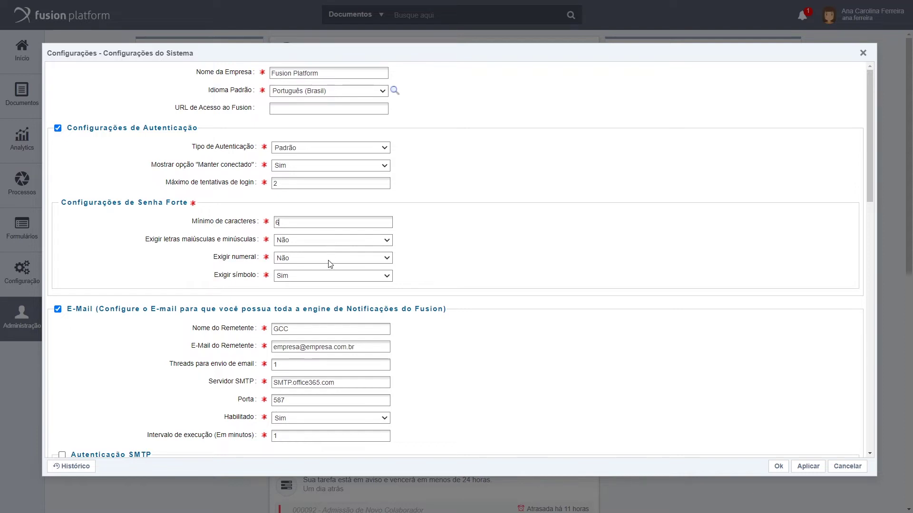
# Review the choices for requiring a symbol in the strong password settings
pyautogui.moveTo(334, 277)
pyautogui.click(301, 278)
pyautogui.click(302, 282)
# Review the e-mail settings: sender name, sender address, sending threads, SMTP server, enabled choices and execution interval
pyautogui.scroll(-2, 448, 269)
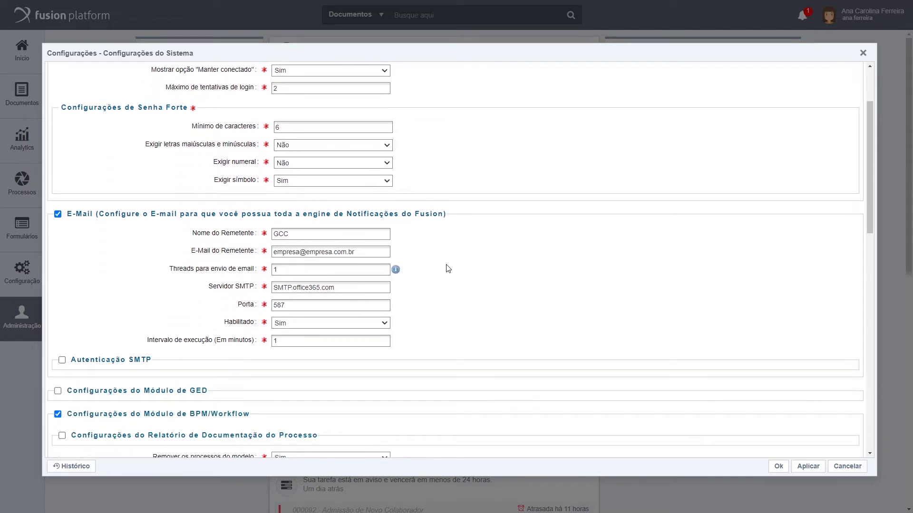
pyautogui.scroll(-1, 448, 268)
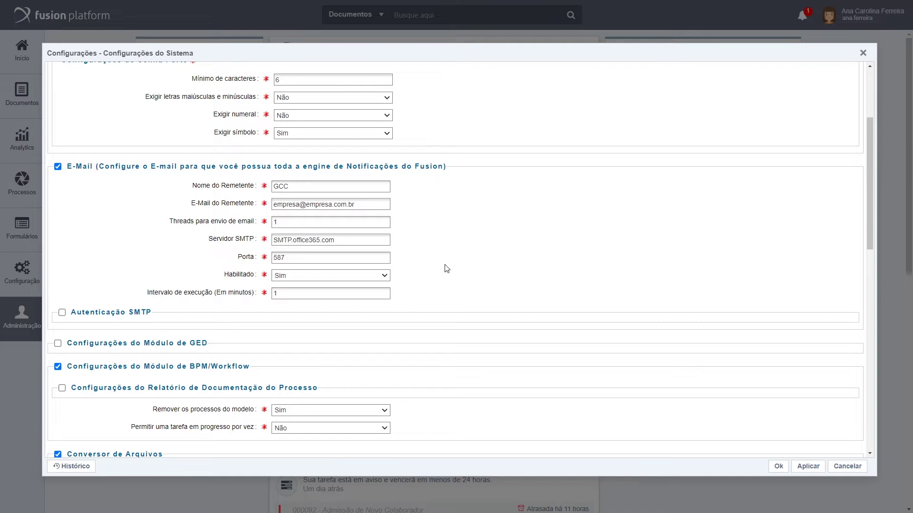
pyautogui.click(308, 187)
pyautogui.click(361, 205)
pyautogui.click(354, 223)
pyautogui.click(345, 240)
pyautogui.click(343, 275)
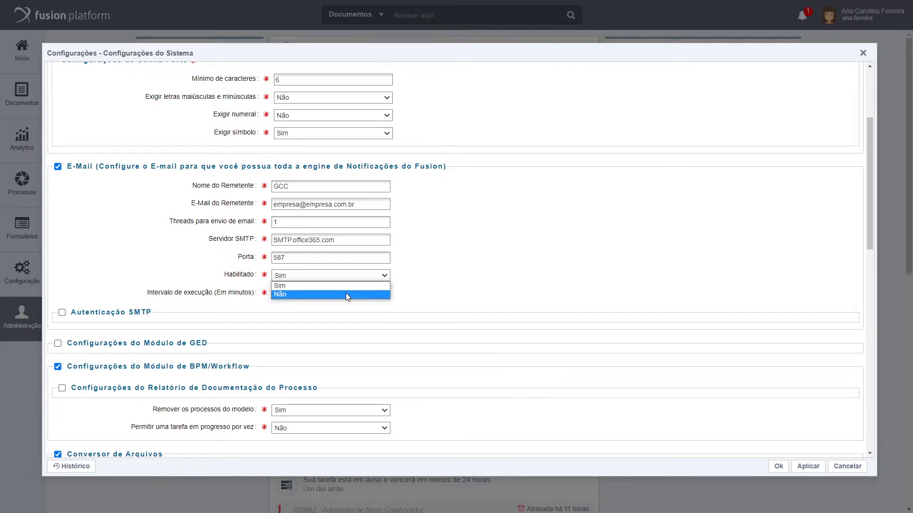
pyautogui.click(464, 289)
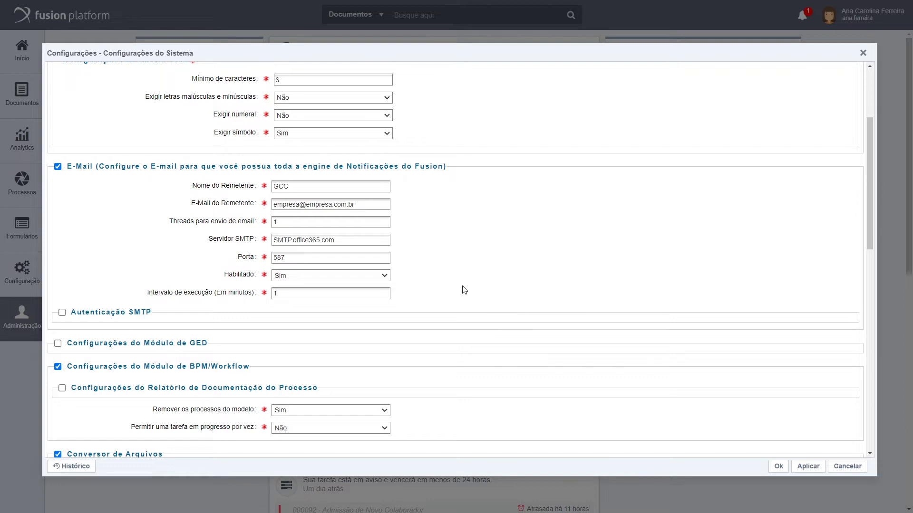
pyautogui.click(321, 294)
# Enable SMTP authentication, view the POP3 server connection fields and disable the POP3 connection again
pyautogui.click(62, 313)
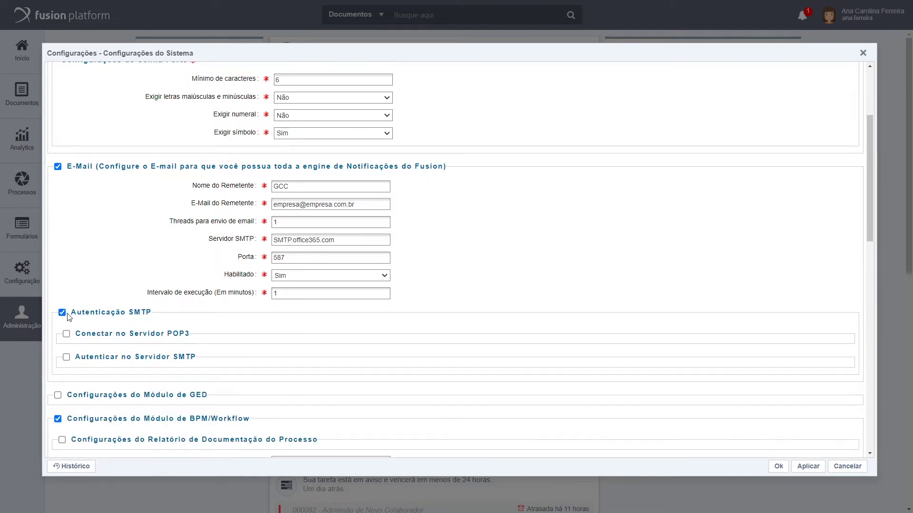
pyautogui.click(66, 334)
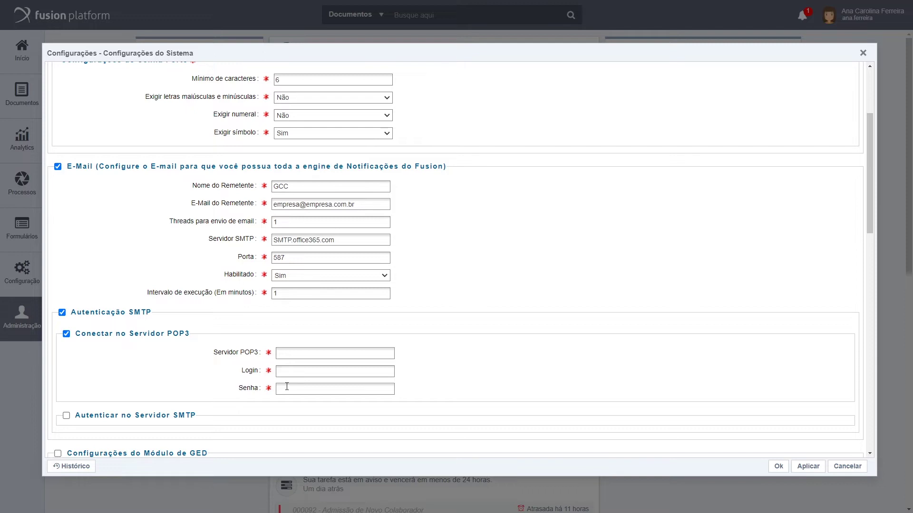
pyautogui.click(66, 334)
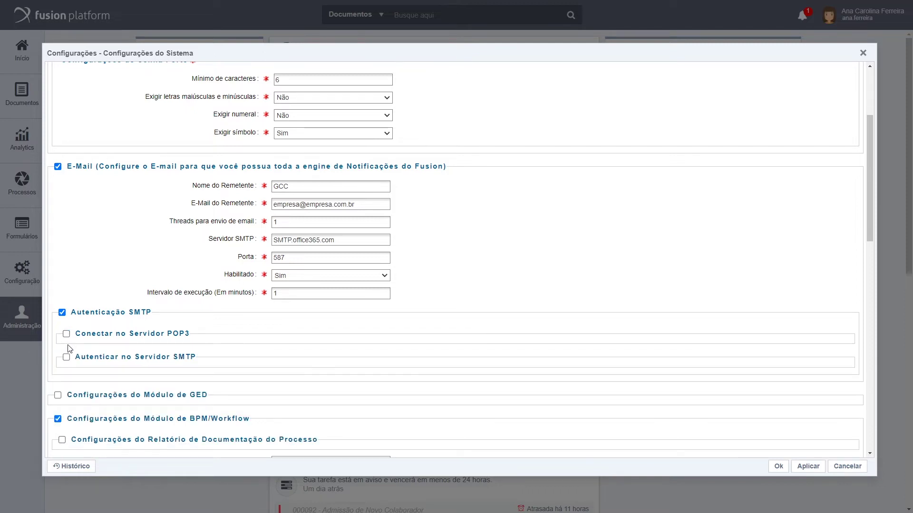
# Enable authentication on the SMTP server, keep TLS at Não, and try ssl with Sim before resetting it to Não
pyautogui.click(66, 357)
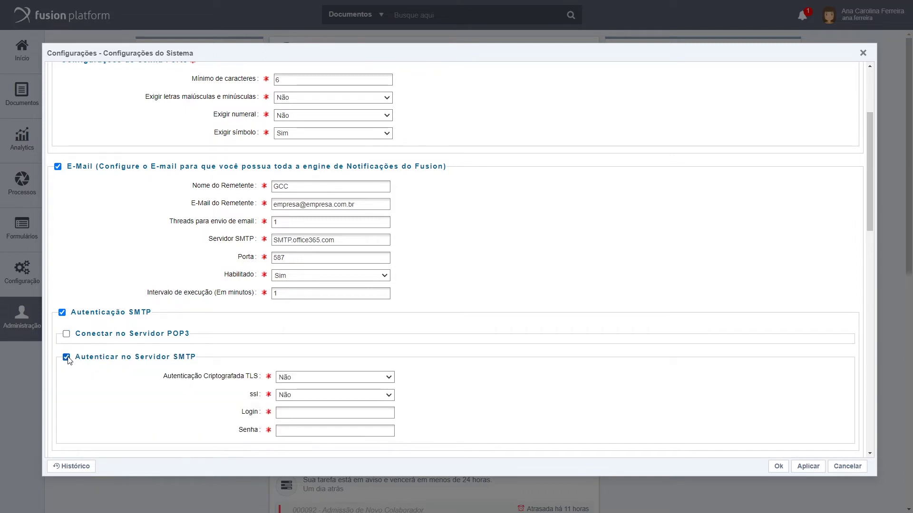
pyautogui.scroll(-1, 169, 411)
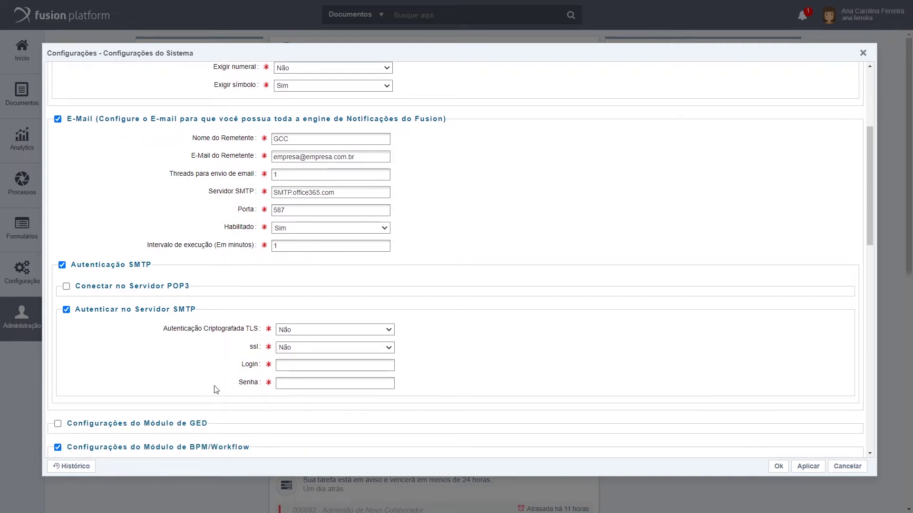
pyautogui.click(296, 331)
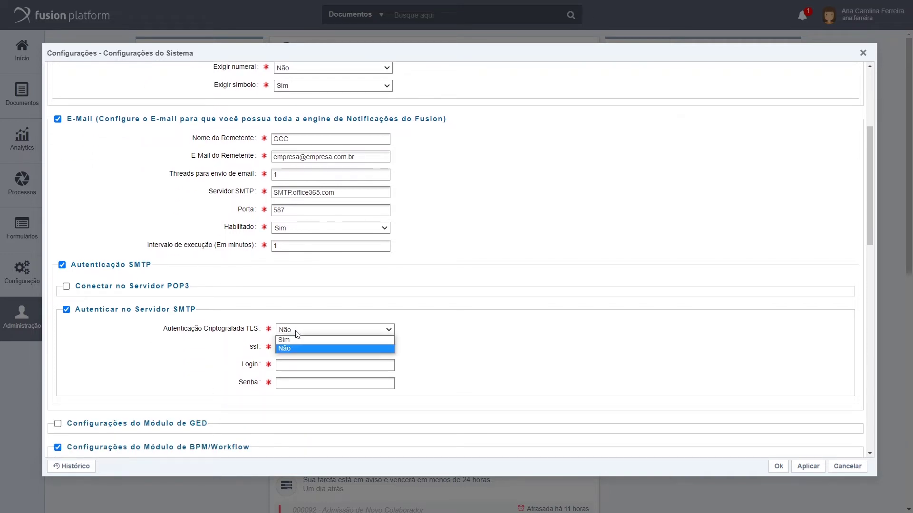
pyautogui.click(299, 345)
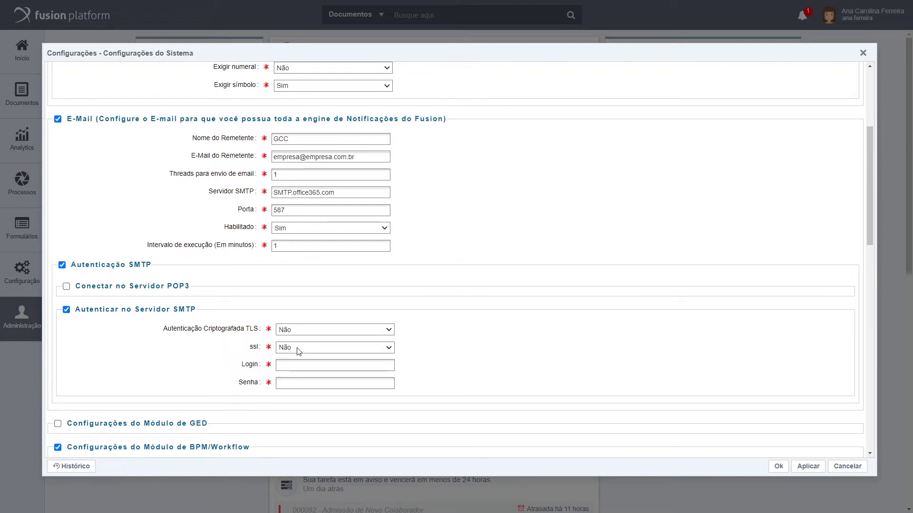
pyautogui.click(298, 347)
pyautogui.click(301, 358)
pyautogui.click(297, 331)
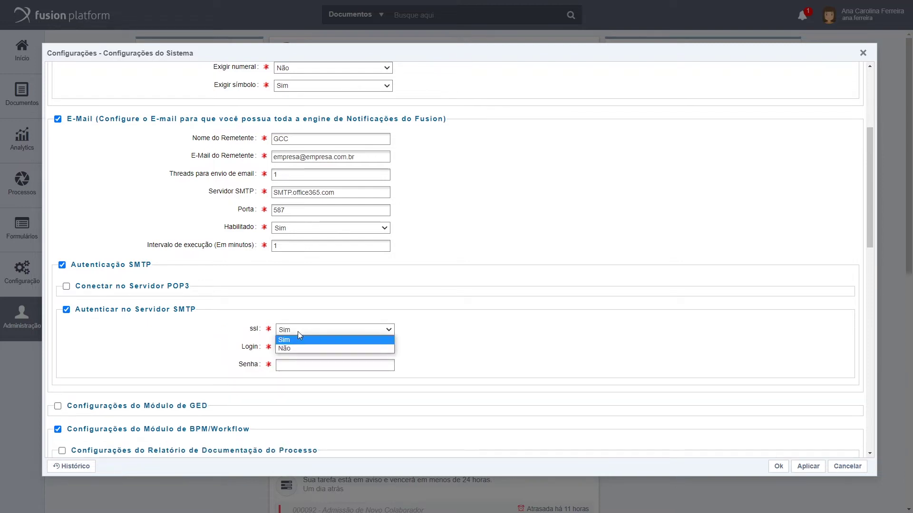
pyautogui.click(296, 347)
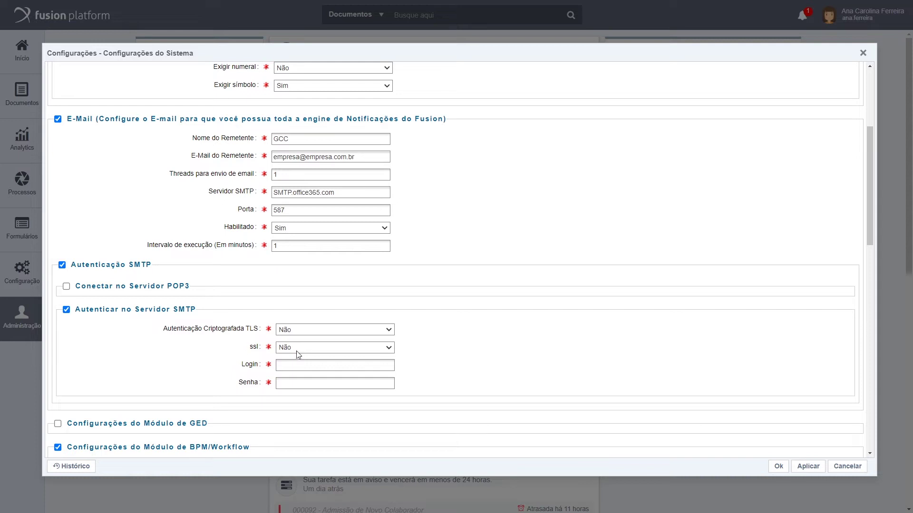
# Check the SMTP server login and password fields and disable SMTP authentication
pyautogui.click(300, 364)
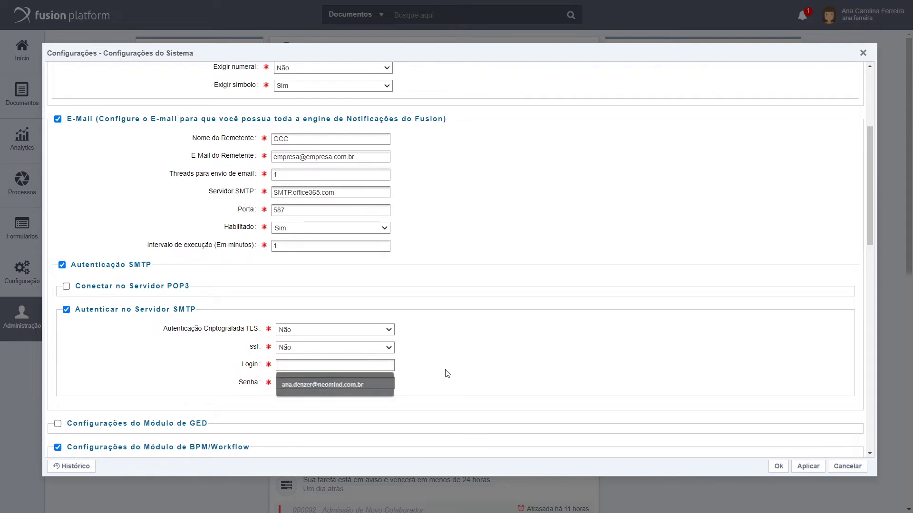
pyautogui.click(300, 383)
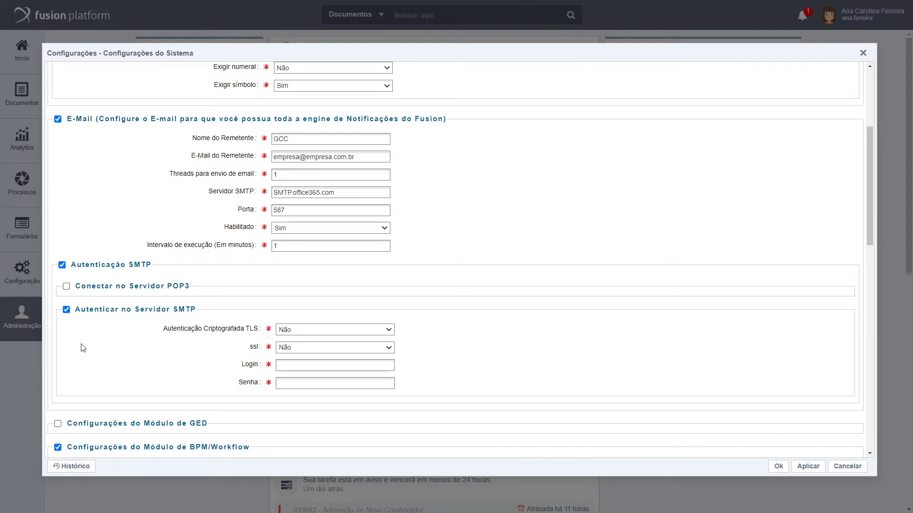
pyautogui.click(62, 265)
# Enable the GED module settings and review the status filter choices for common users
pyautogui.scroll(-2, 61, 265)
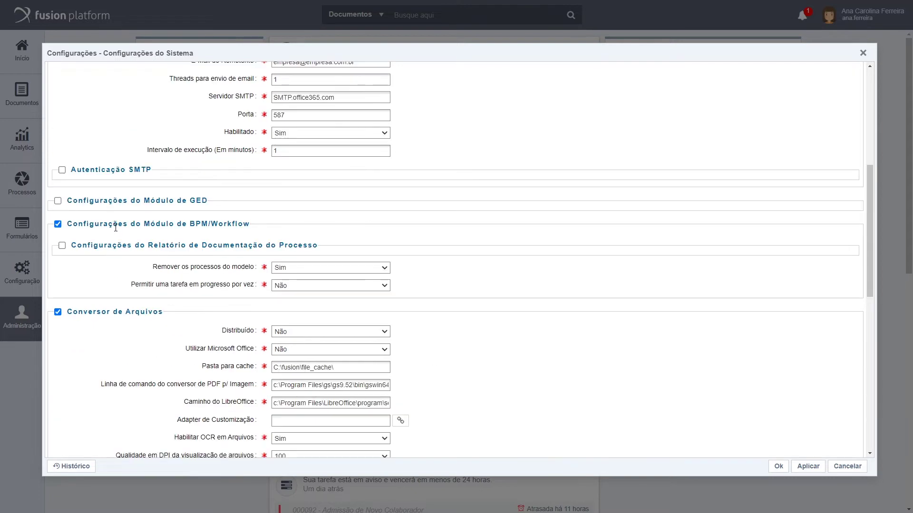
pyautogui.click(58, 201)
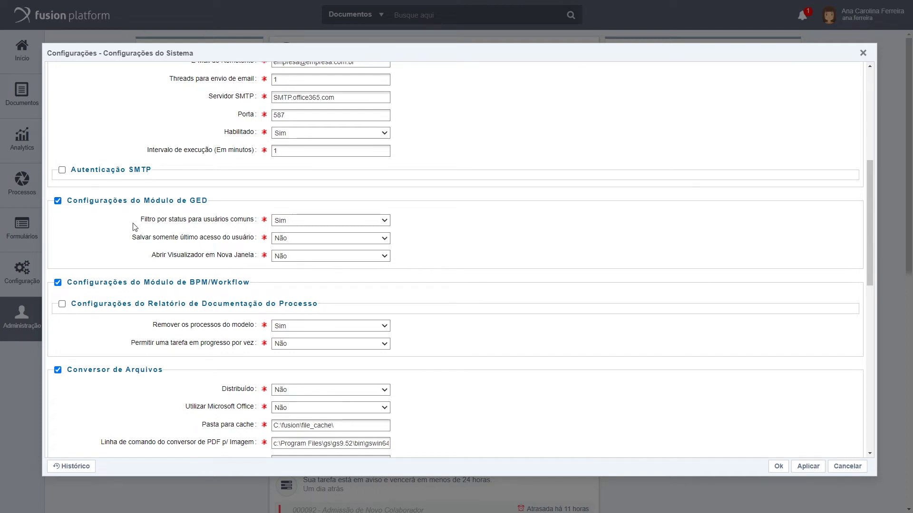
pyautogui.click(308, 225)
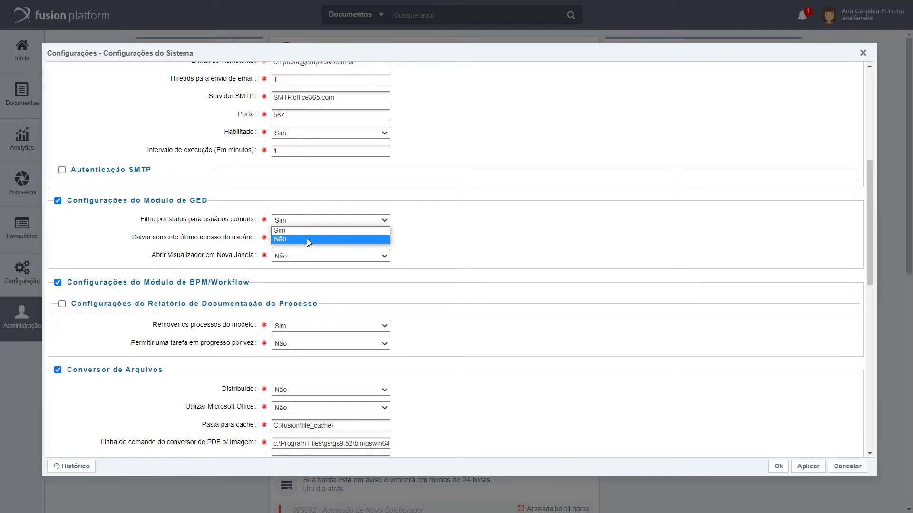
pyautogui.click(432, 239)
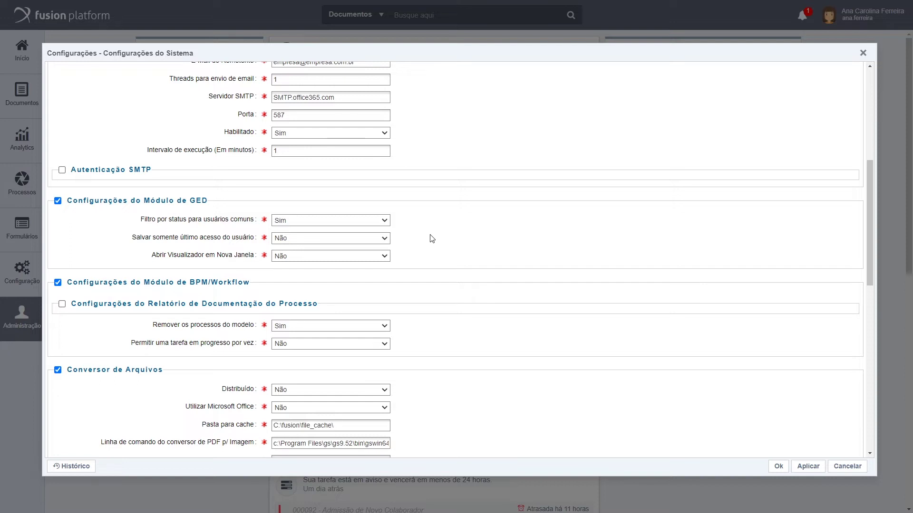
# Keep Salvar somente último acesso do usuário at Não, review the Abrir Visualizador em Nova Janela choices, and disable the GED module settings
pyautogui.click(331, 240)
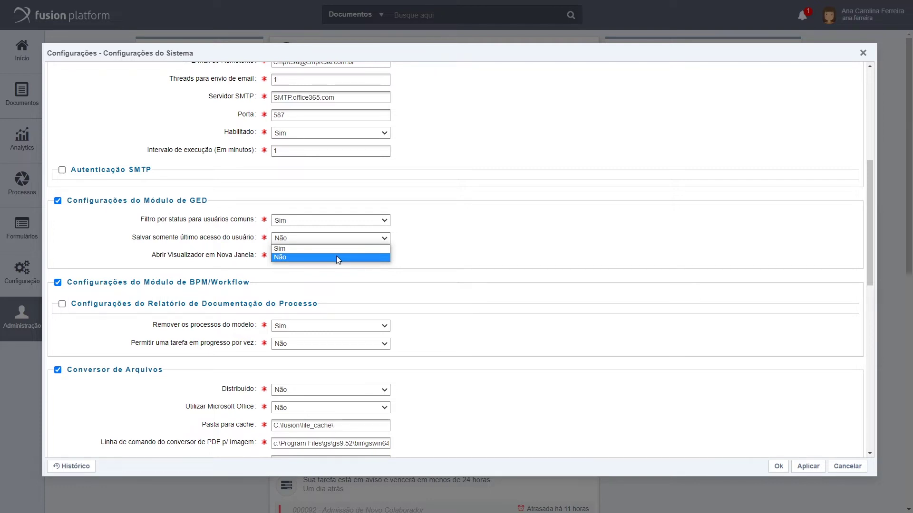
pyautogui.click(336, 258)
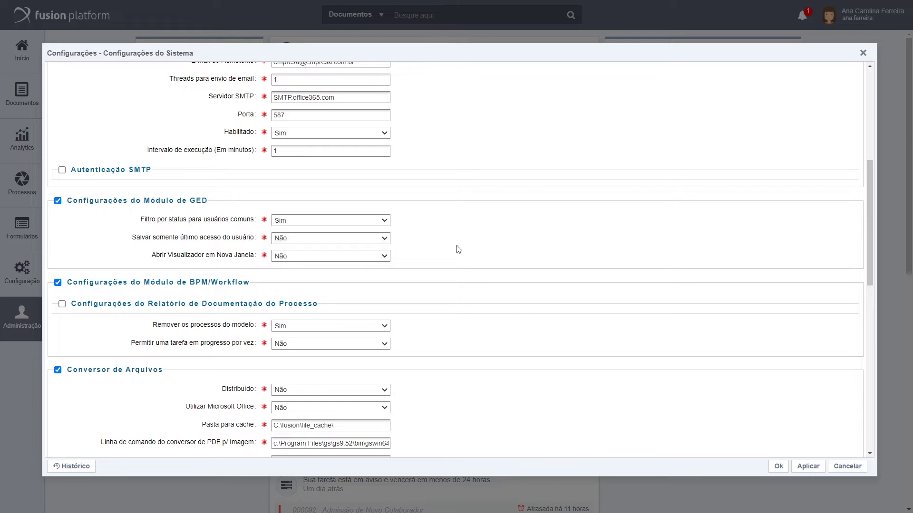
pyautogui.click(323, 258)
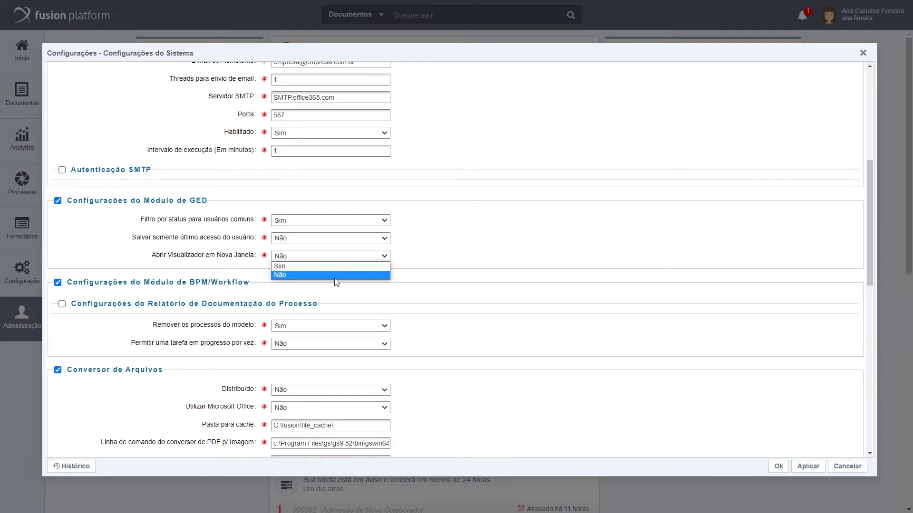
pyautogui.click(136, 202)
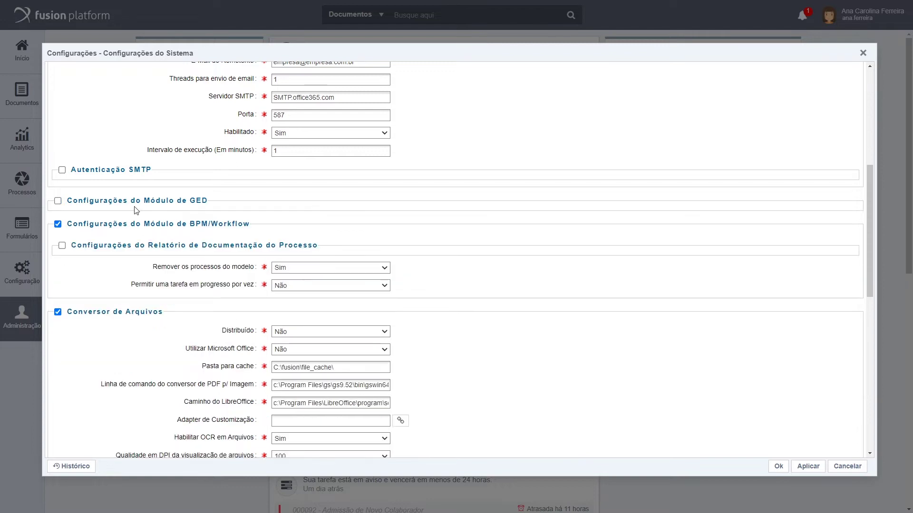
# View the process documentation report fields, disable them again, and review the BPM/Workflow choices for removing model processes and limiting tasks in progress
pyautogui.click(62, 247)
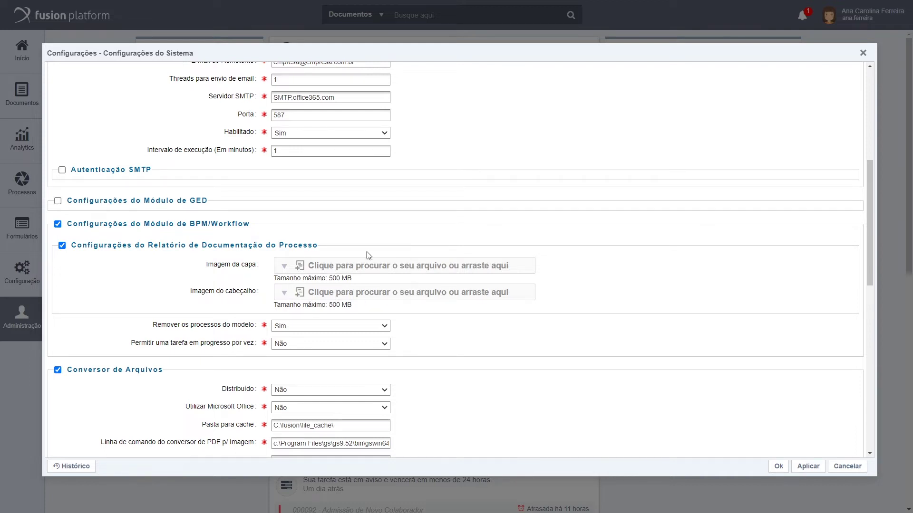
pyautogui.click(61, 246)
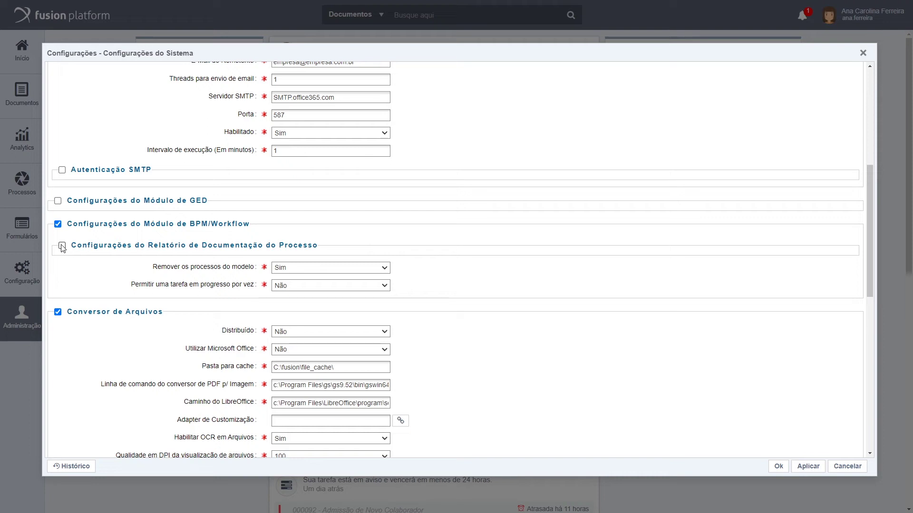
pyautogui.click(310, 270)
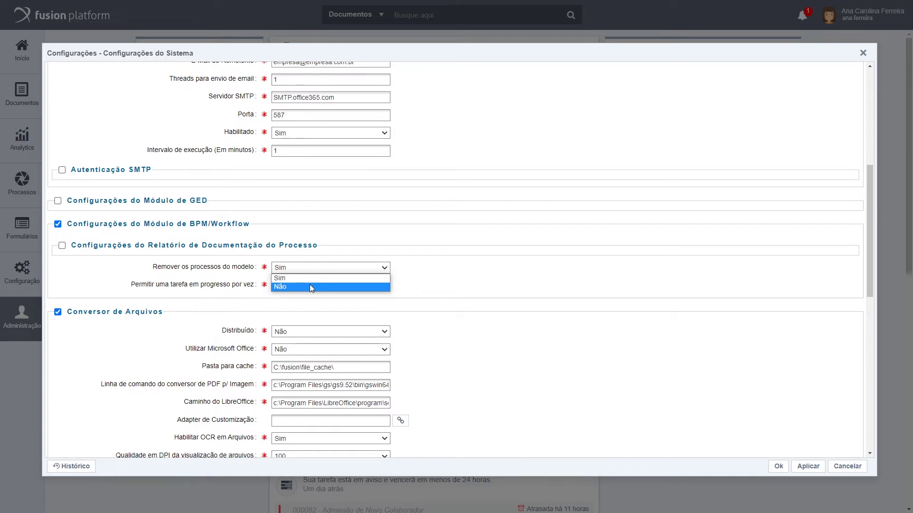
pyautogui.click(483, 277)
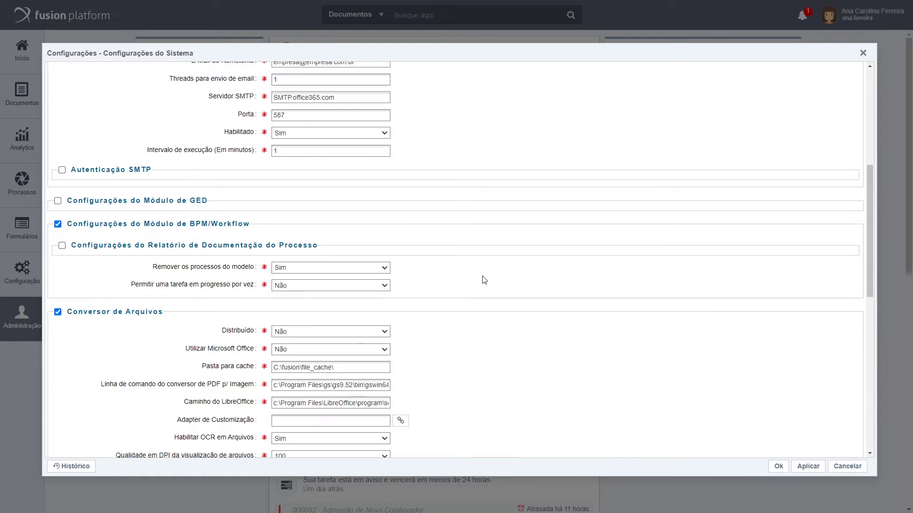
pyautogui.click(300, 289)
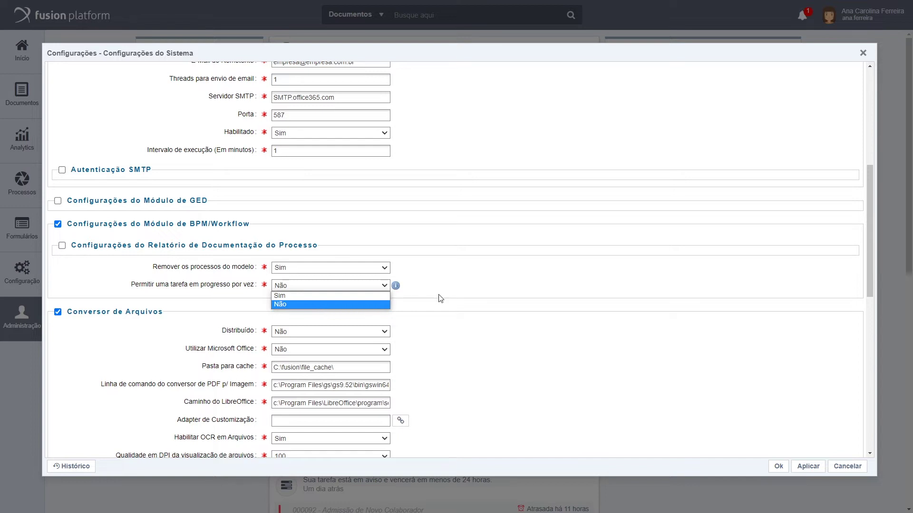
# Set Distribuído to Sim in the Conversor de Arquivos settings and start a new conversion server entry
pyautogui.scroll(-4, 142, 291)
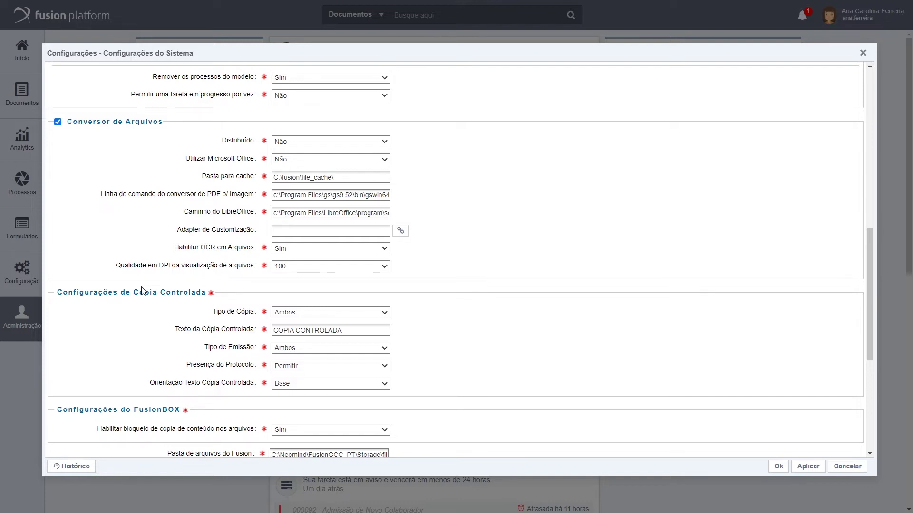
pyautogui.click(342, 146)
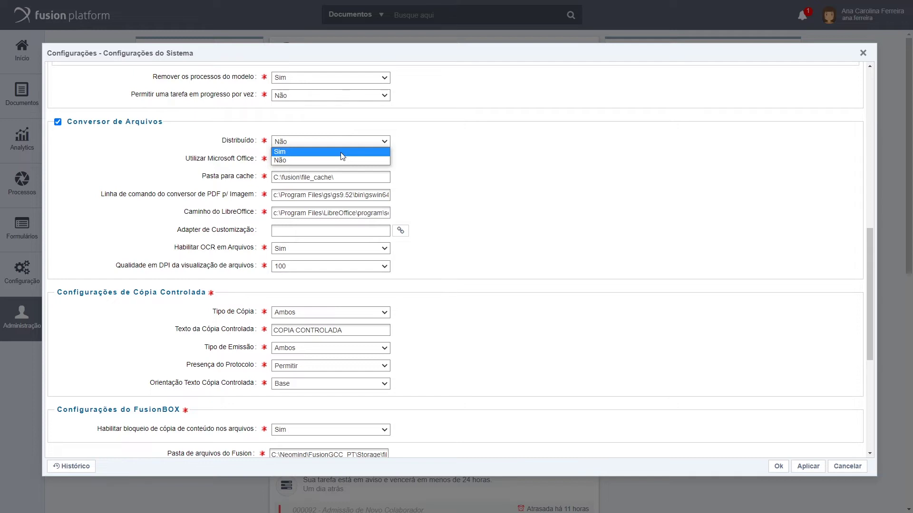
pyautogui.click(342, 156)
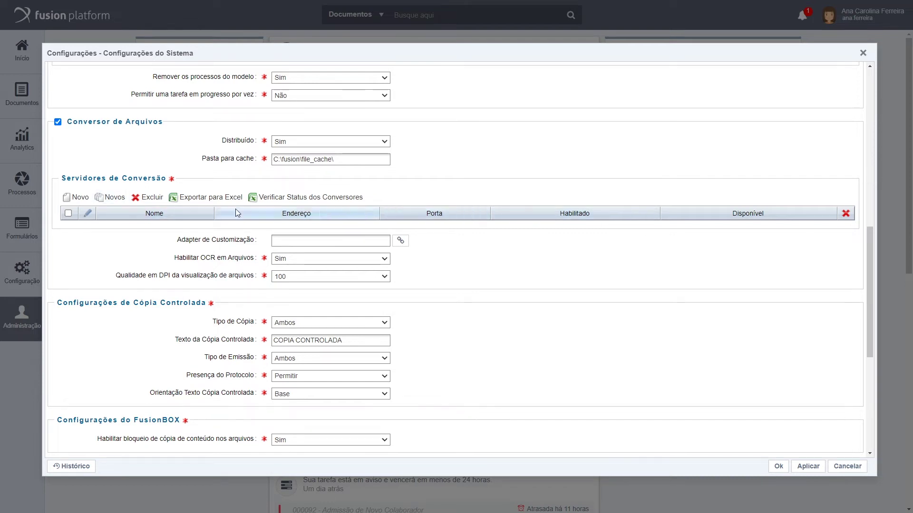
pyautogui.click(69, 203)
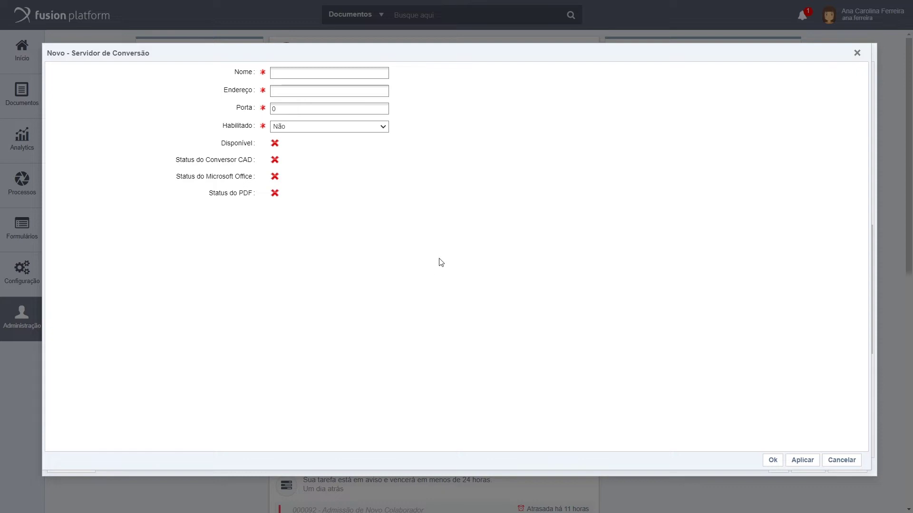
# Review the Porta and Habilitado fields of the new conversion server and close its form without filling it in
pyautogui.click(320, 106)
pyautogui.click(325, 127)
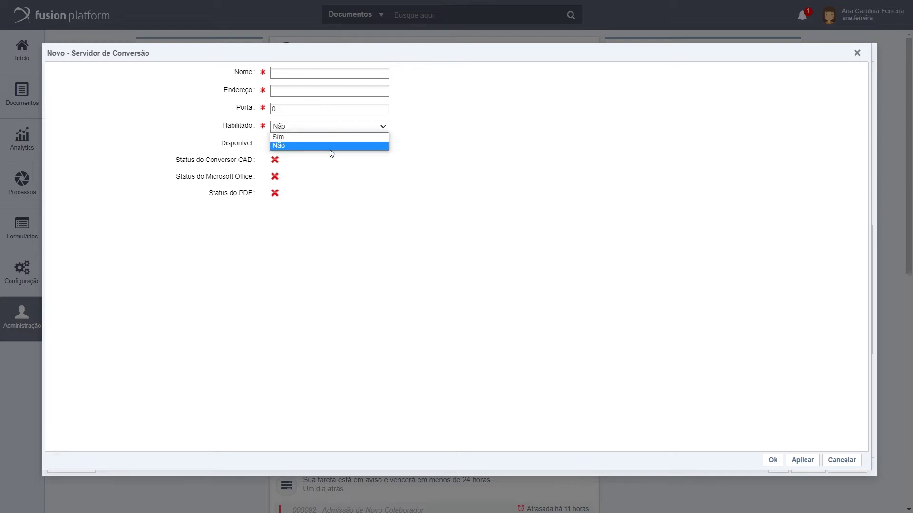
pyautogui.click(474, 243)
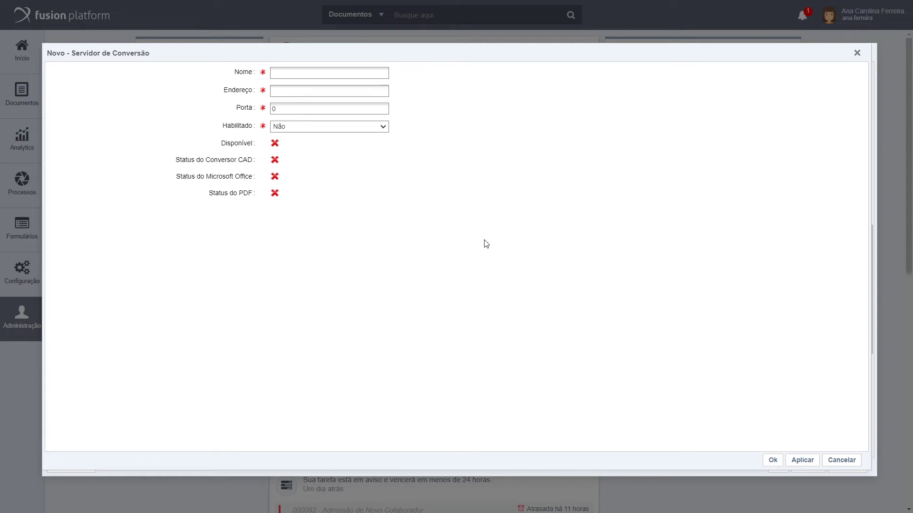
pyautogui.click(772, 461)
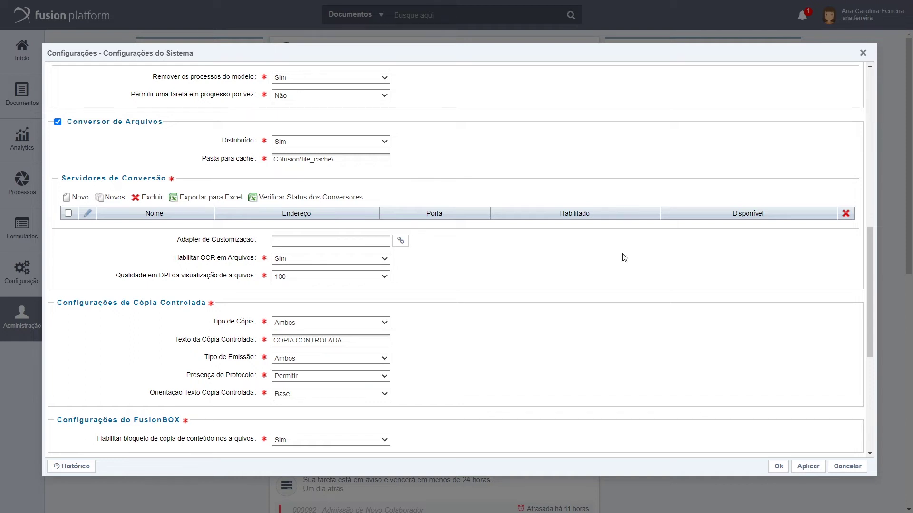
# Set Distribuído back to Não for the file converter and review the Utilizar Microsoft Office choices
pyautogui.click(317, 144)
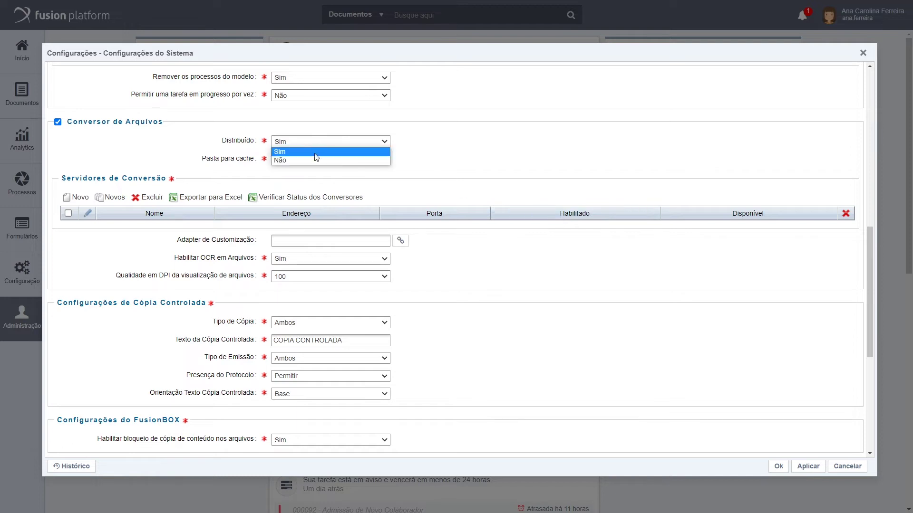
pyautogui.click(373, 157)
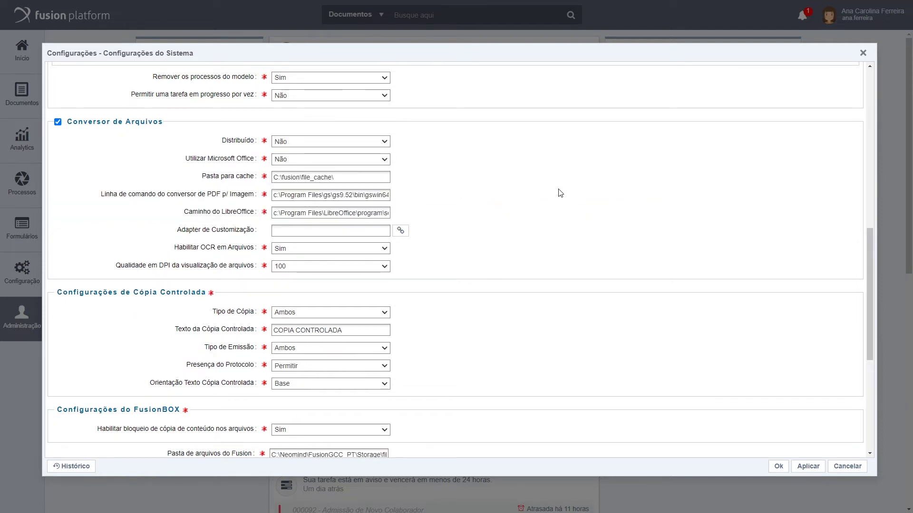
pyautogui.click(317, 160)
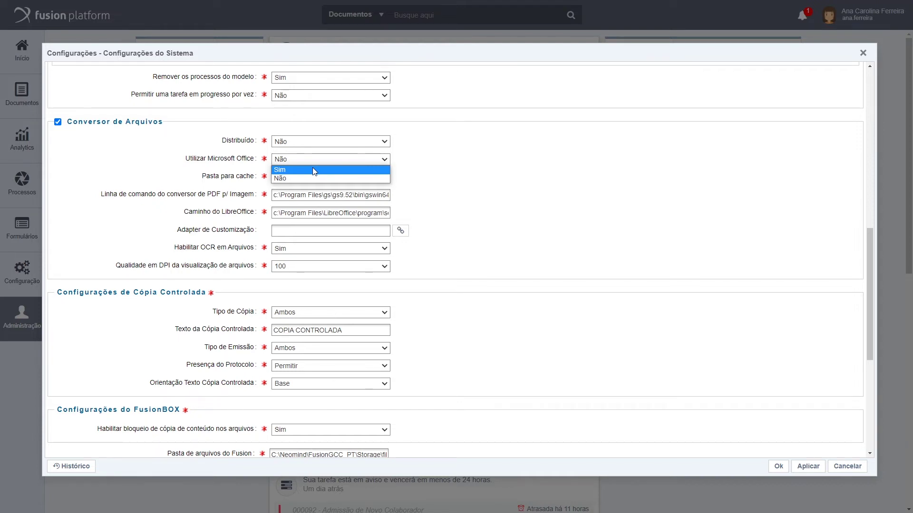
pyautogui.click(487, 185)
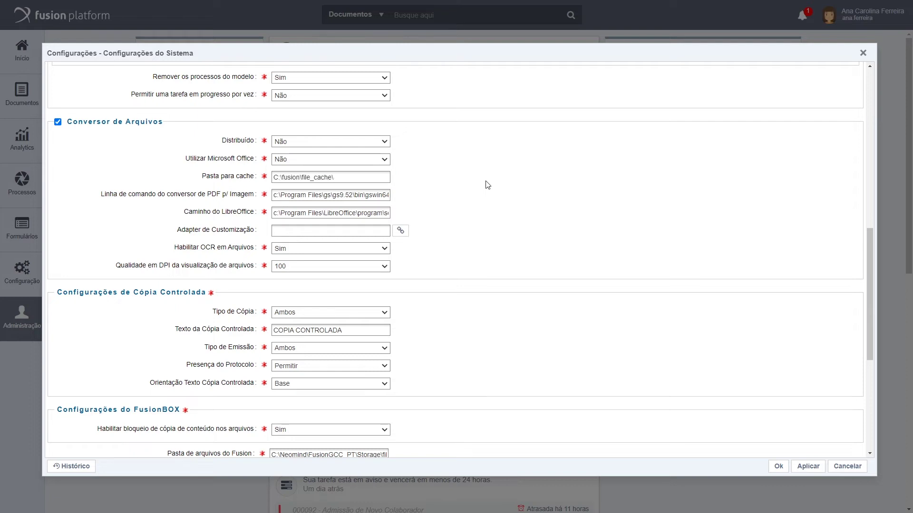
# Review the file converter's cache folder, customization adapter, OCR and DPI viewing quality fields
pyautogui.click(348, 181)
pyautogui.click(304, 230)
pyautogui.click(318, 250)
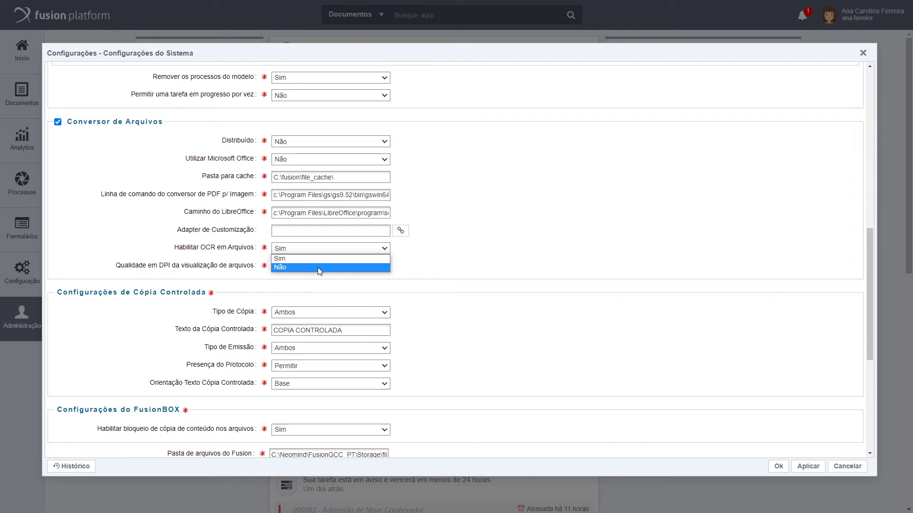
pyautogui.click(480, 243)
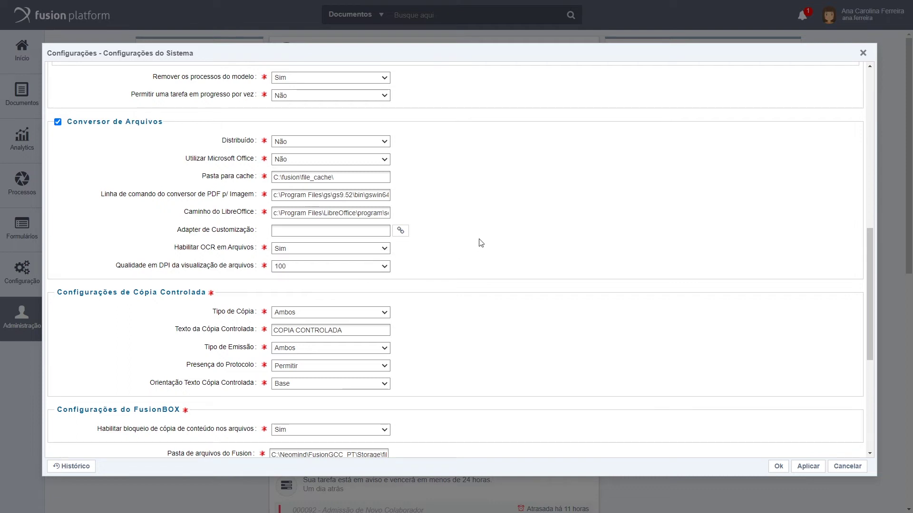
pyautogui.click(348, 269)
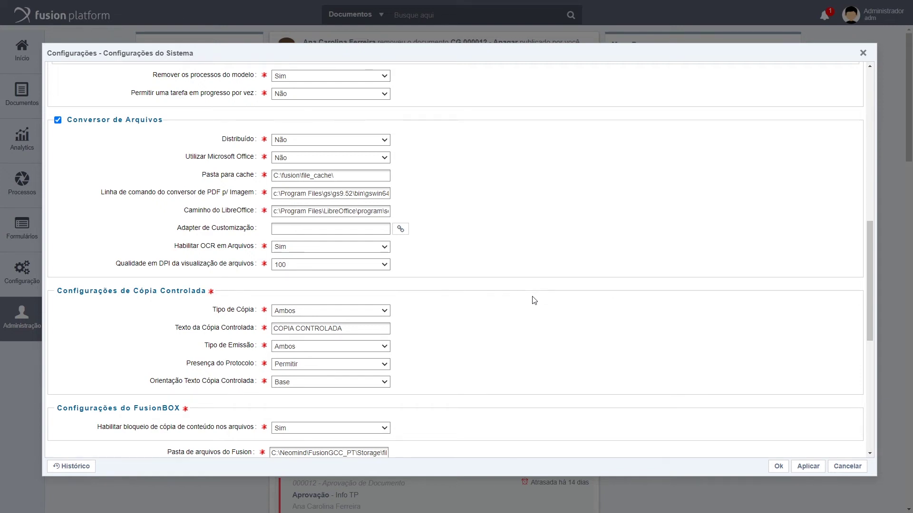
# Keep Tipo de Cópia and Tipo de Emissão at Ambos in the controlled copy settings
pyautogui.scroll(-2, 534, 300)
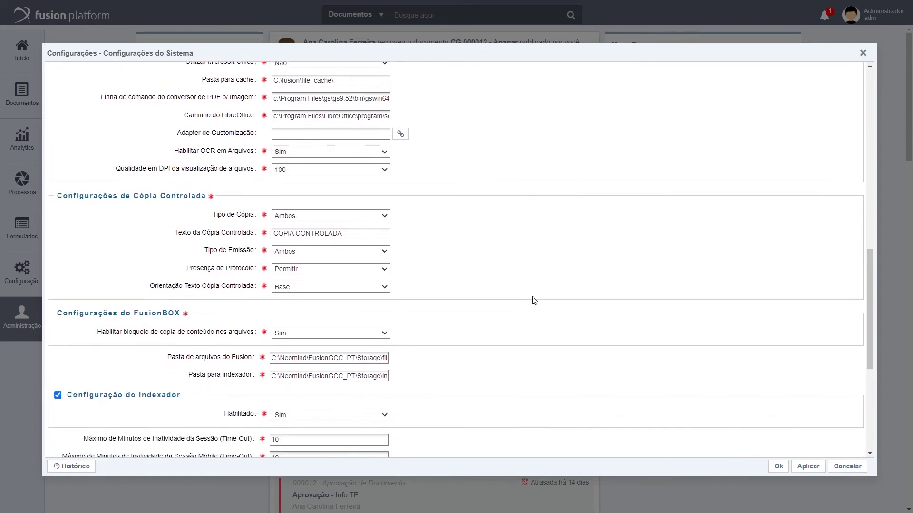
pyautogui.click(322, 221)
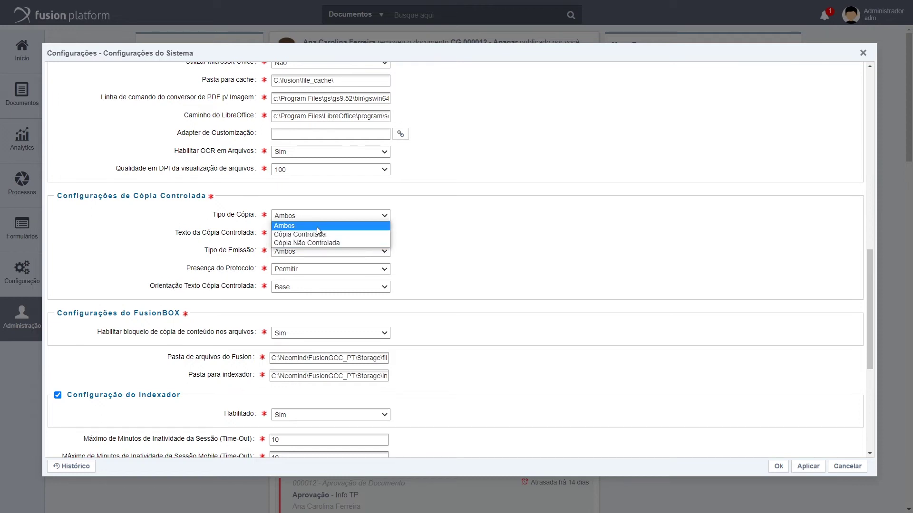
pyautogui.click(316, 227)
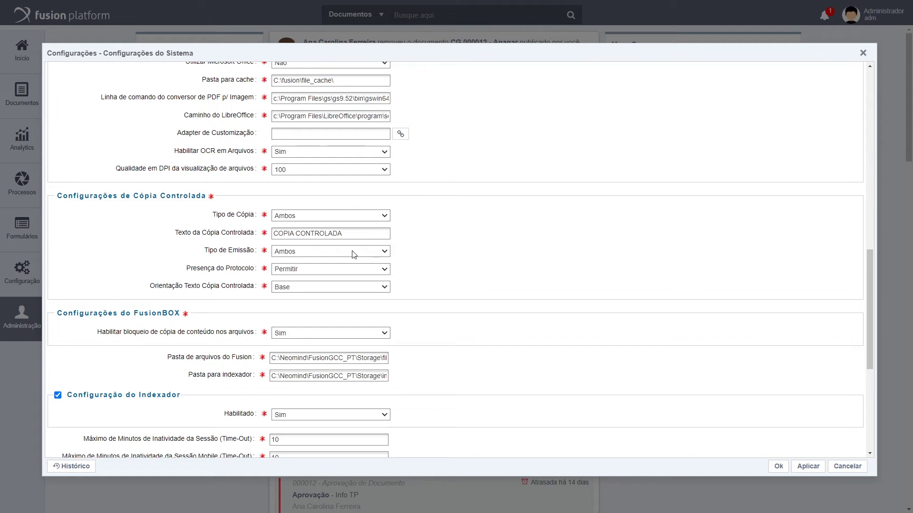
pyautogui.click(353, 254)
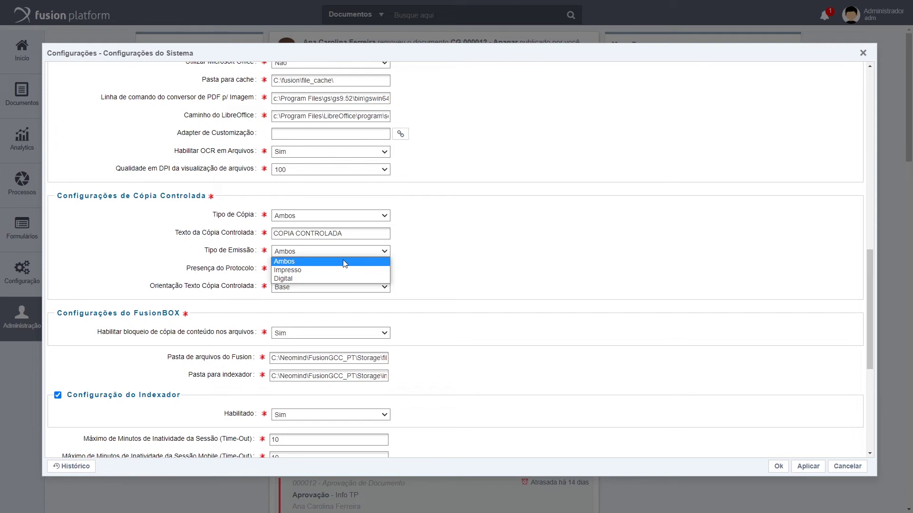
pyautogui.click(346, 262)
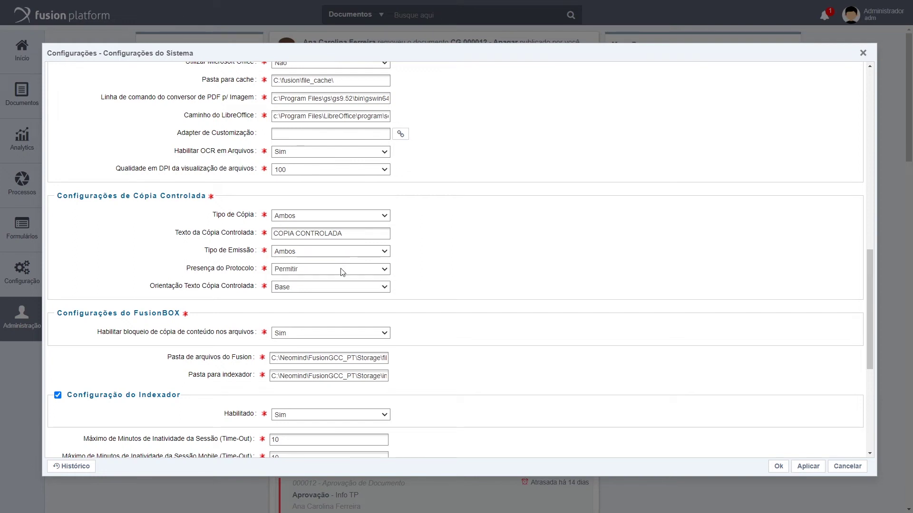
# Review the Presença do Protocolo choices and the text orientation choices for controlled copies
pyautogui.click(342, 272)
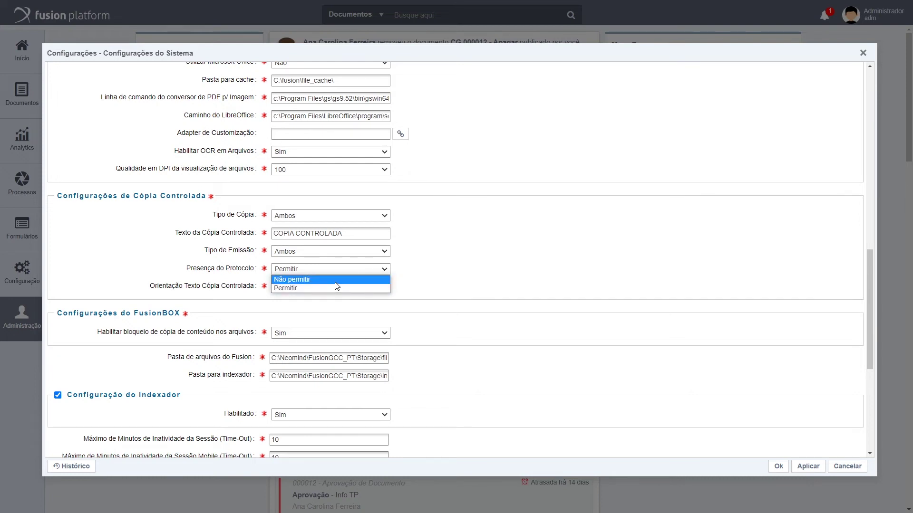
pyautogui.click(335, 272)
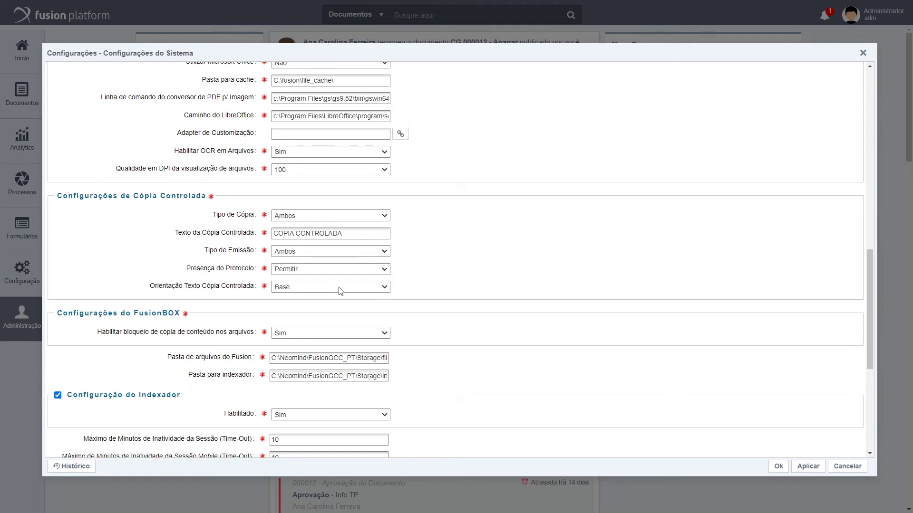
pyautogui.click(341, 288)
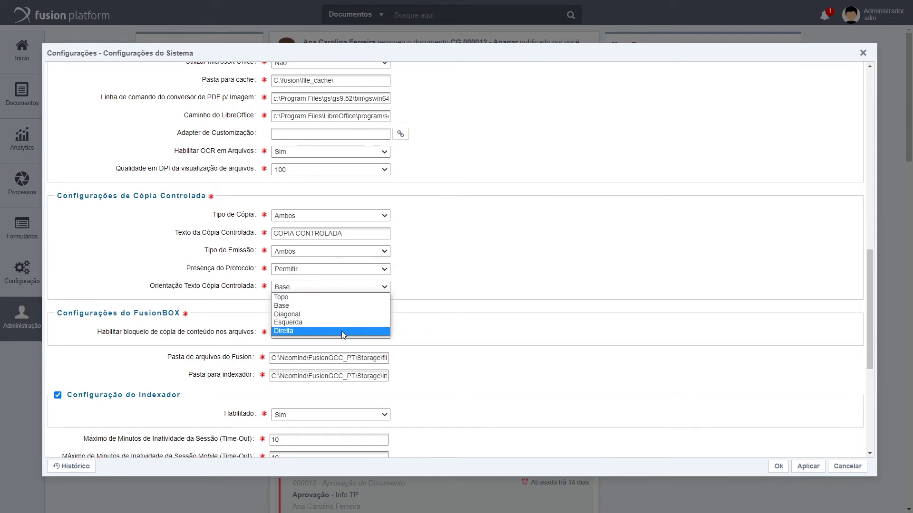
pyautogui.click(475, 296)
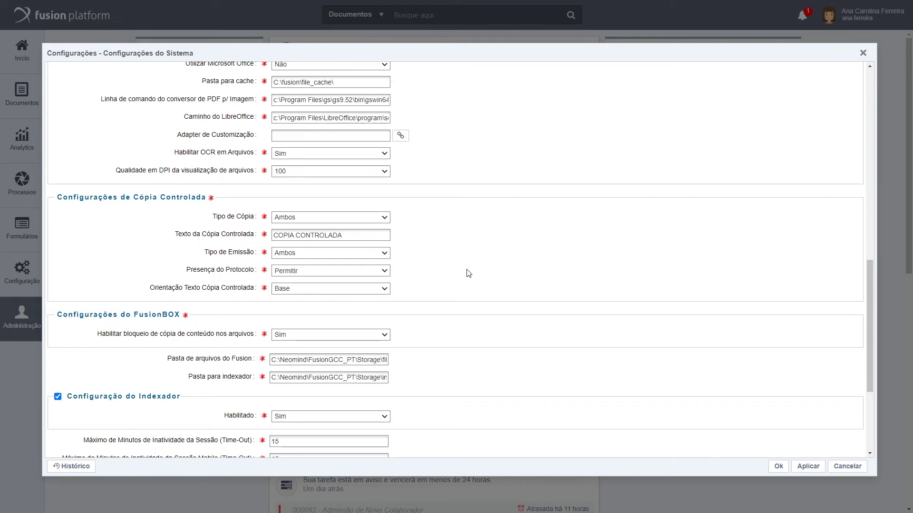
# Examine the FusionBOX copy-blocking option, the Fusion file and indexer folders, and the indexer and session time-out settings
pyautogui.scroll(-2, 467, 273)
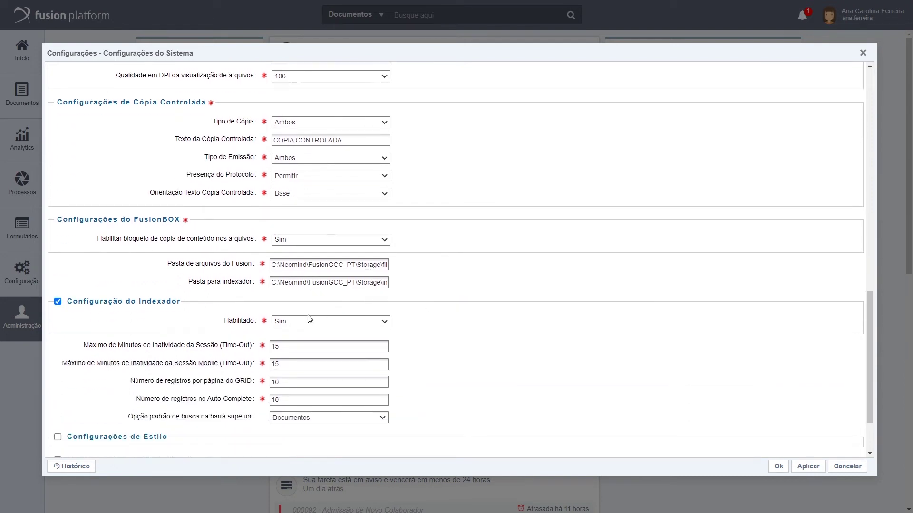
pyautogui.moveTo(206, 249)
pyautogui.moveTo(271, 248)
pyautogui.scroll(-1, 532, 278)
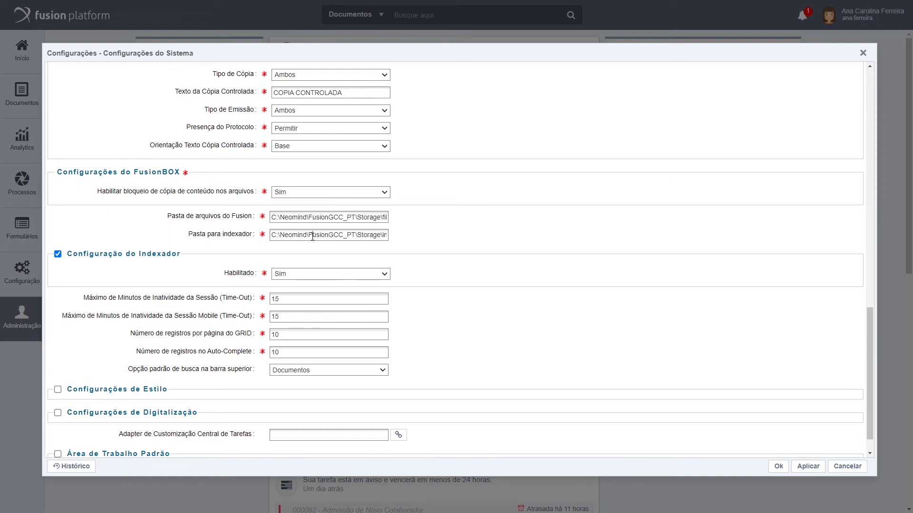
pyautogui.scroll(-1, 439, 248)
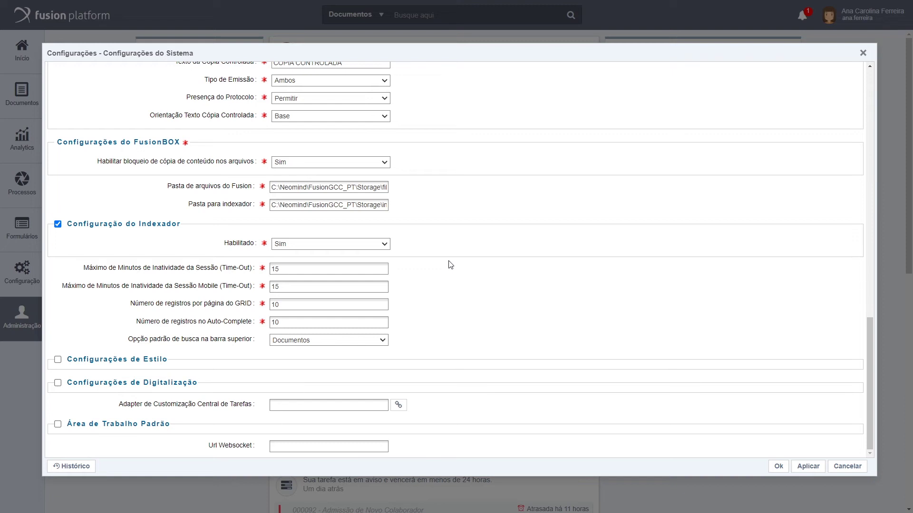
# Review the indexer's Habilitado choices, leave the system settings and open the Atualização de Índice page
pyautogui.click(353, 246)
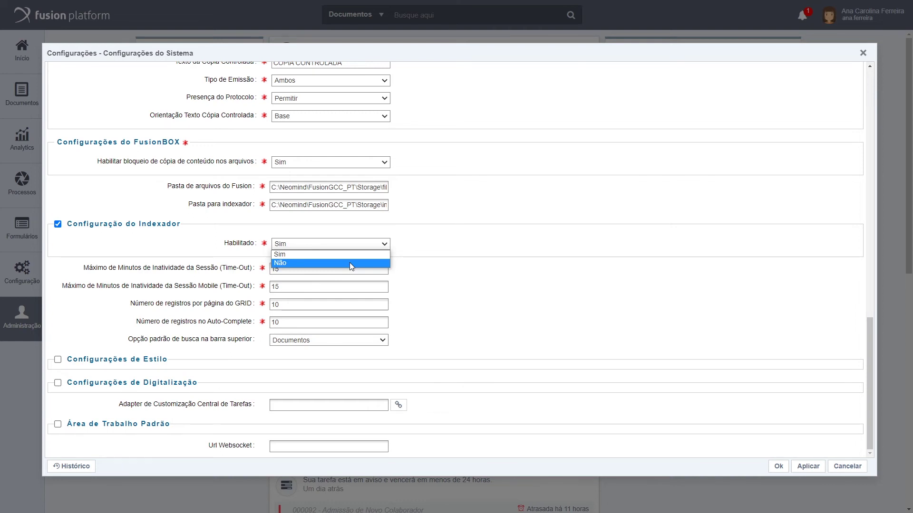
pyautogui.click(529, 233)
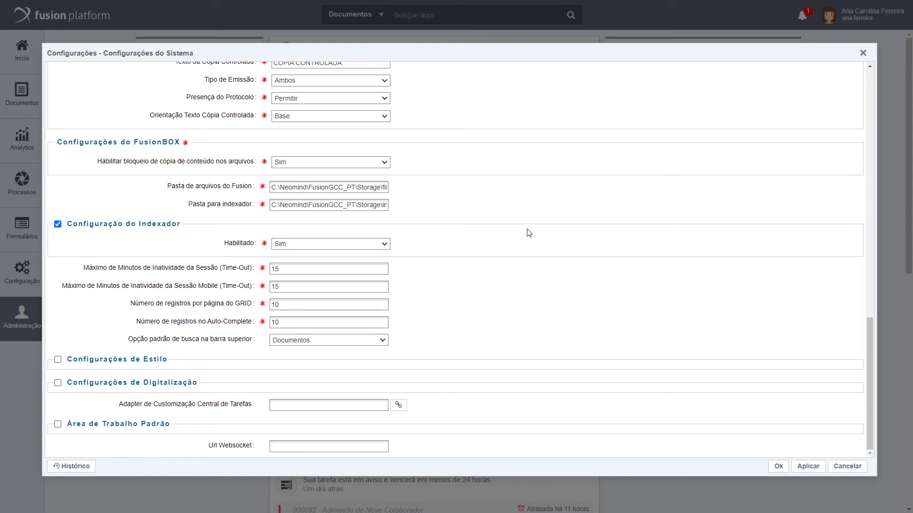
pyautogui.click(863, 54)
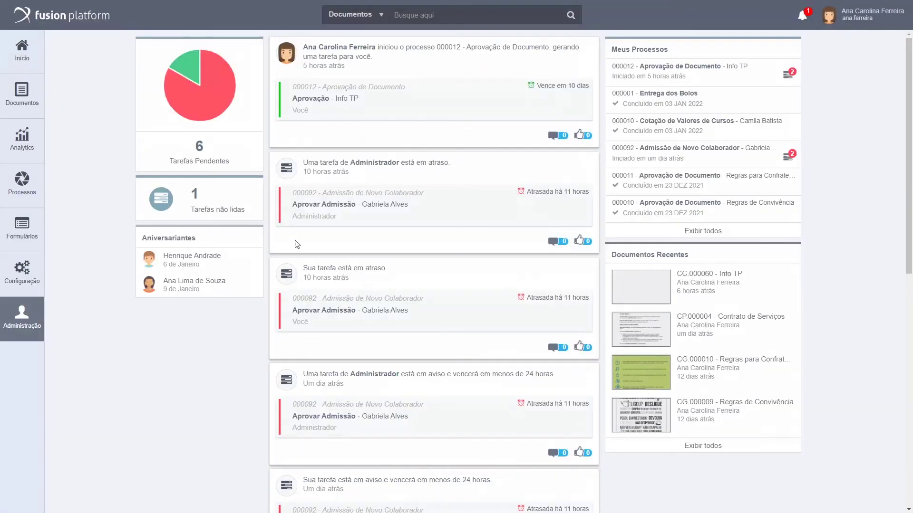
pyautogui.click(37, 282)
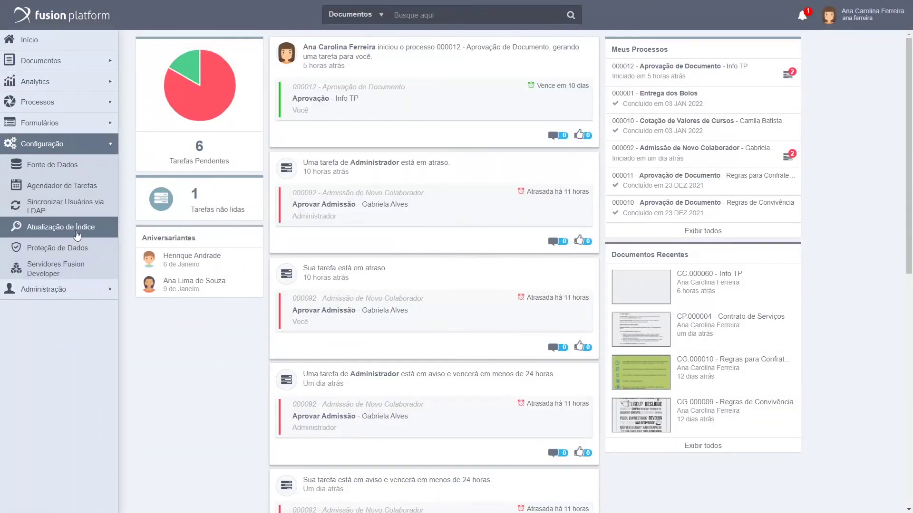
pyautogui.click(76, 230)
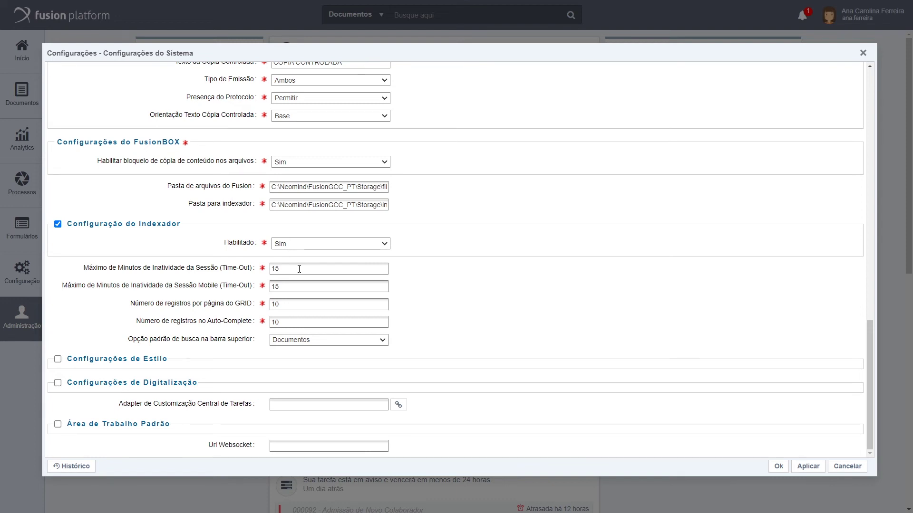
# Review the Auto-Complete record count field and keep Documentos as the top bar's default search option
pyautogui.click(287, 326)
pyautogui.click(304, 342)
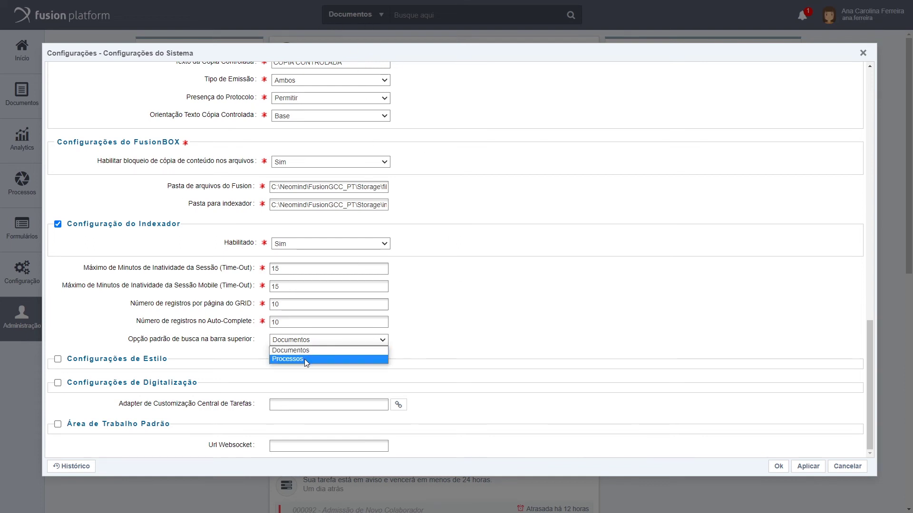
pyautogui.click(295, 350)
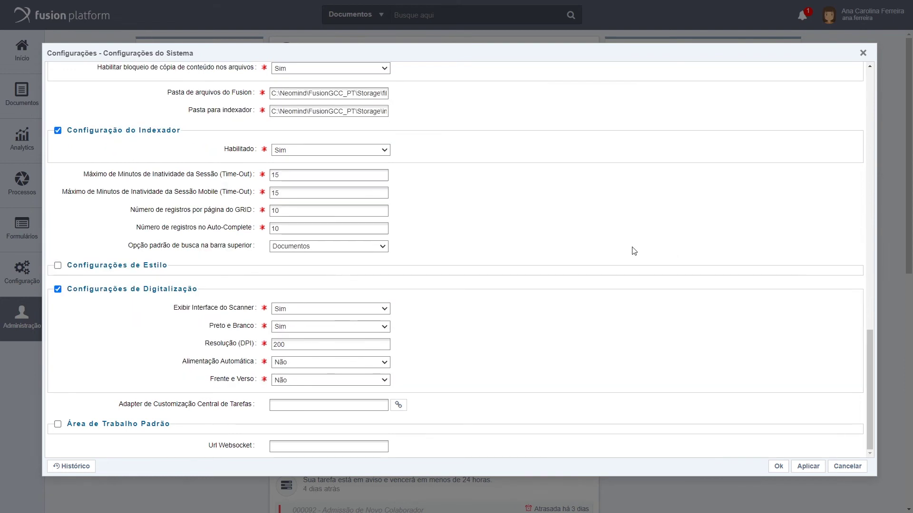
# Enable Configurações de Estilo and review its logo, login background and menu colour fields
pyautogui.click(58, 267)
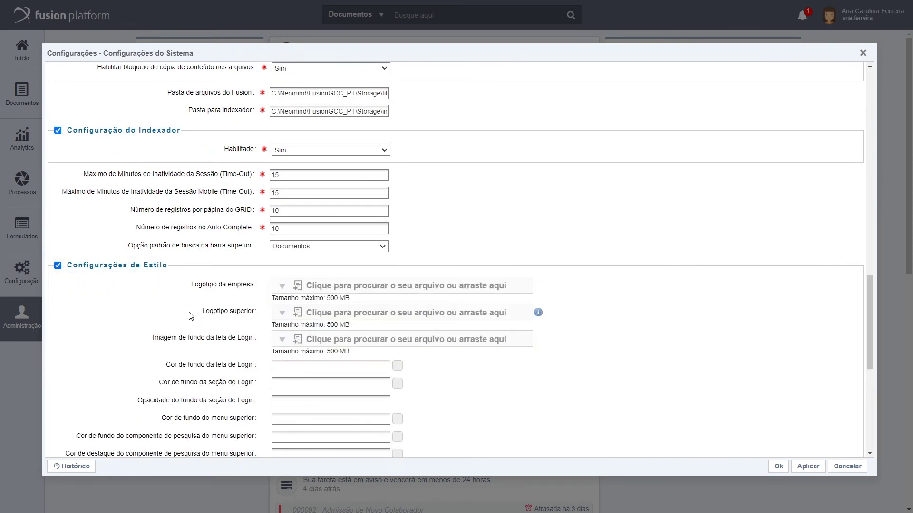
pyautogui.scroll(-2, 190, 316)
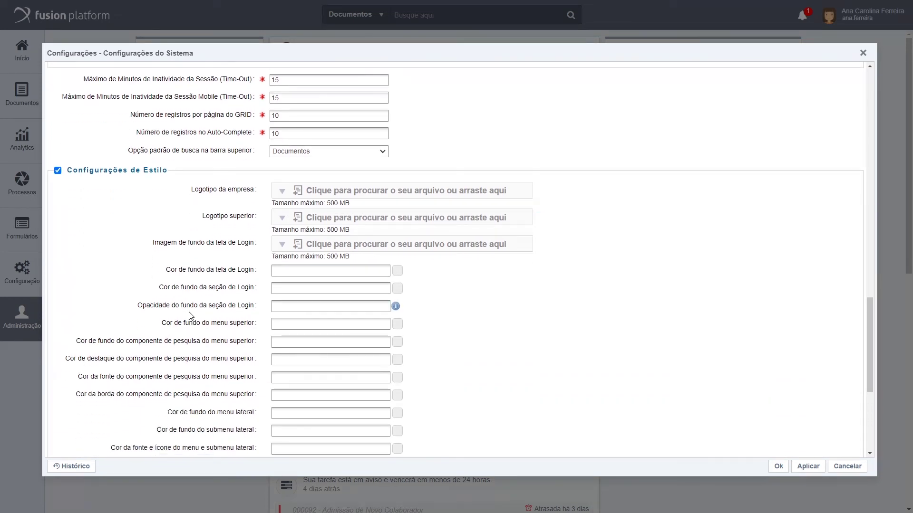
pyautogui.scroll(-1, 209, 227)
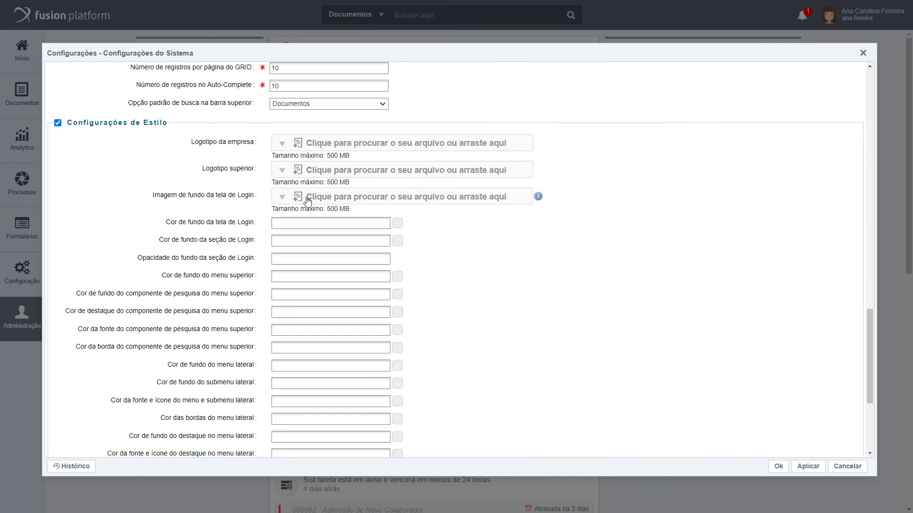
pyautogui.scroll(-1, 240, 229)
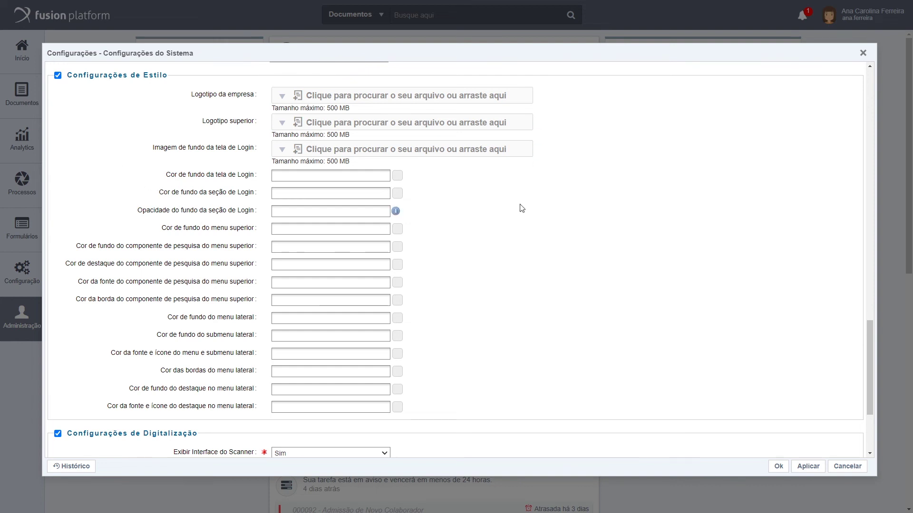
# Set the login screen background colour to #623030 and apply the style settings
pyautogui.click(397, 177)
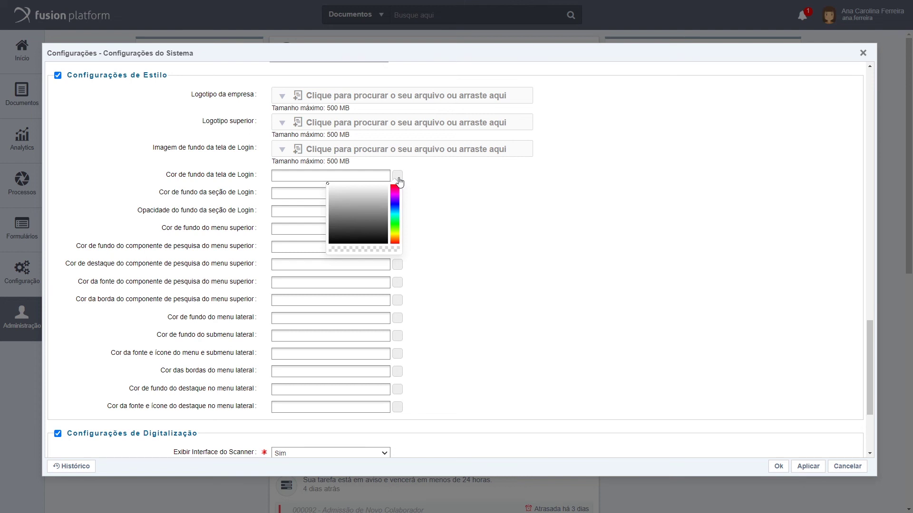
pyautogui.click(359, 220)
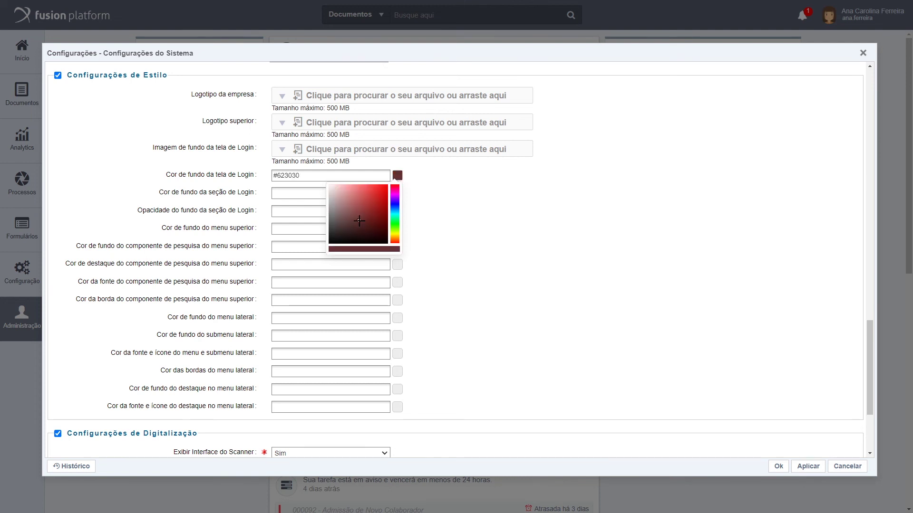
pyautogui.click(588, 223)
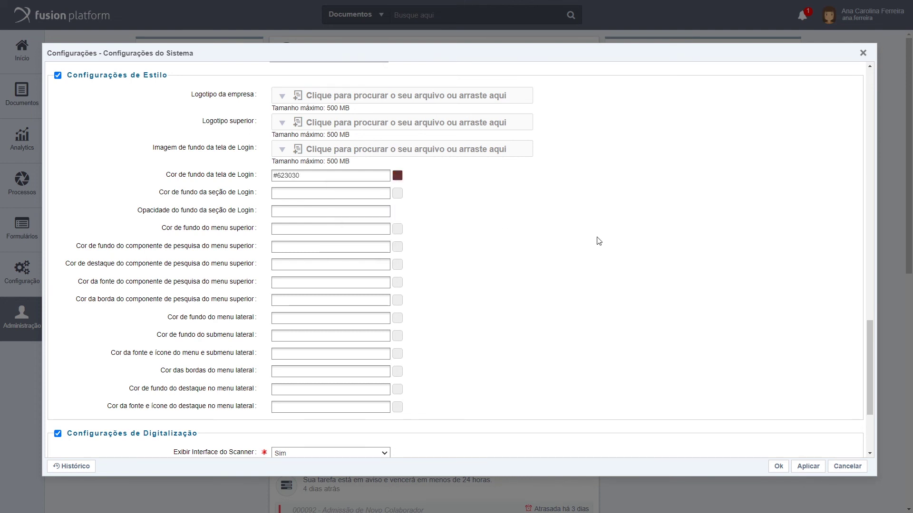
pyautogui.click(808, 467)
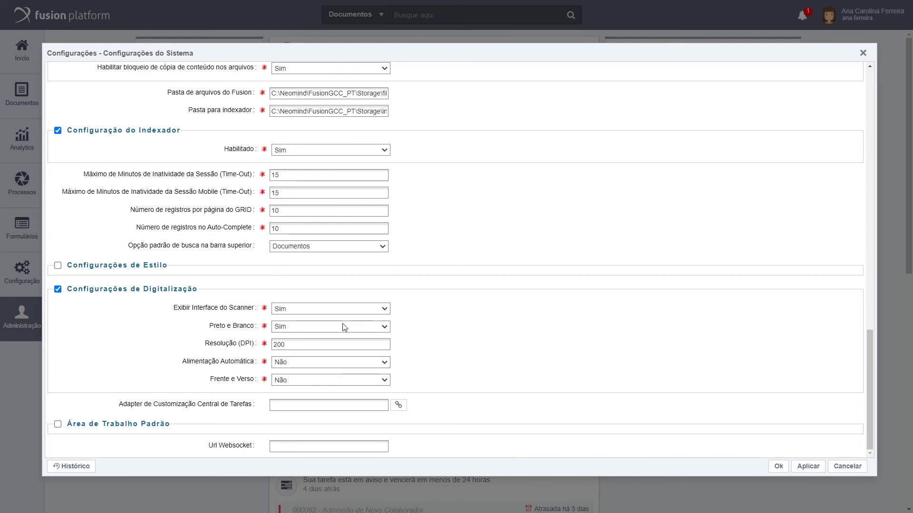
# Review the Exibir Interface do Scanner and Preto e Branco choices in the digitization settings
pyautogui.click(325, 310)
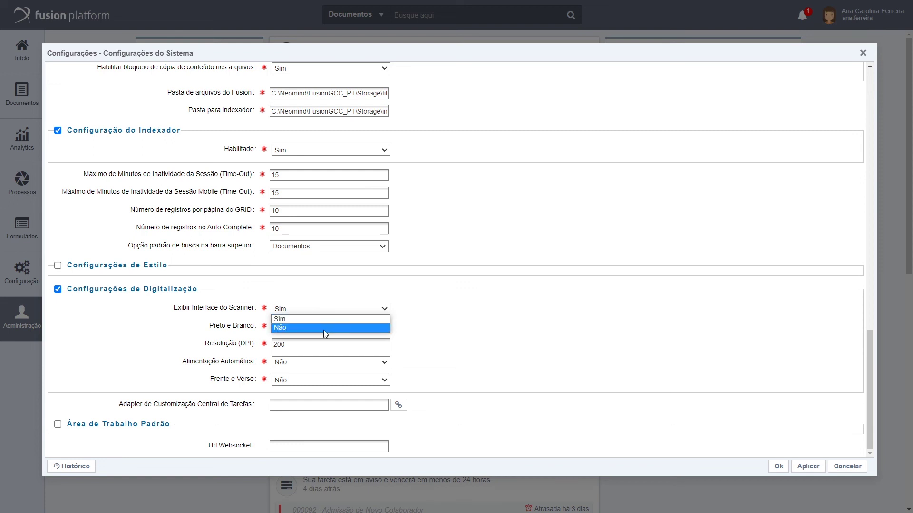
pyautogui.click(481, 330)
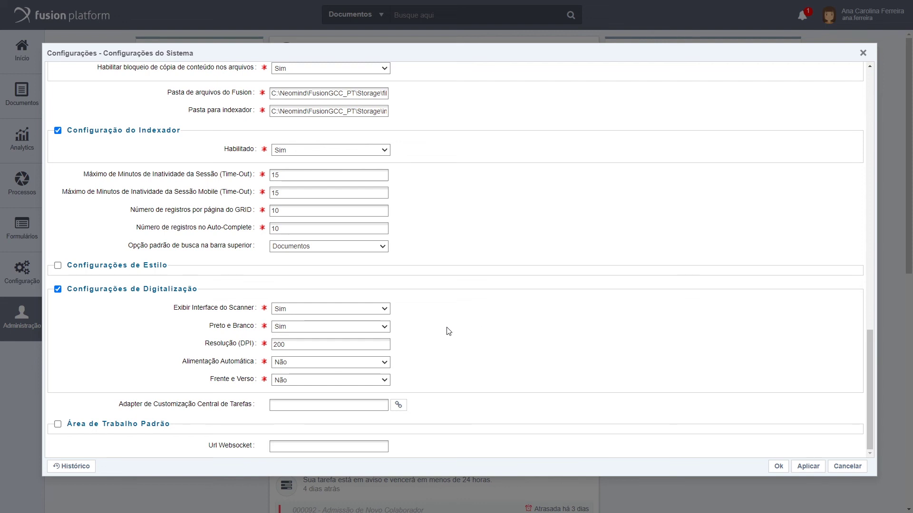
pyautogui.click(331, 328)
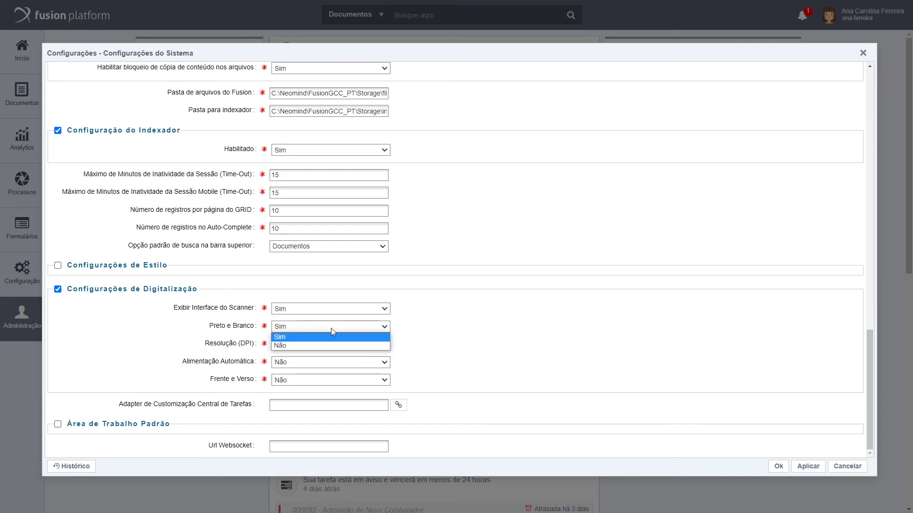
pyautogui.click(496, 349)
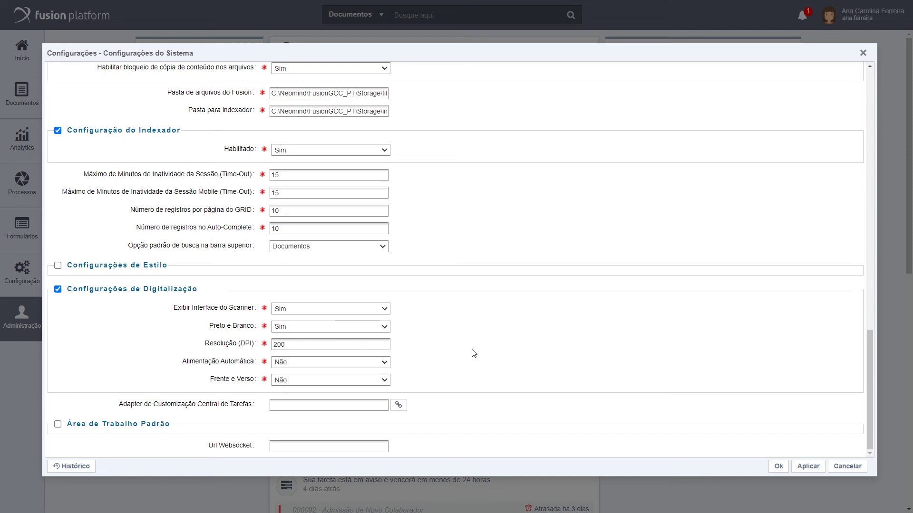
# Review the digitization choices for Alimentação Automática and Frente e Verso, keeping both at Não
pyautogui.click(331, 366)
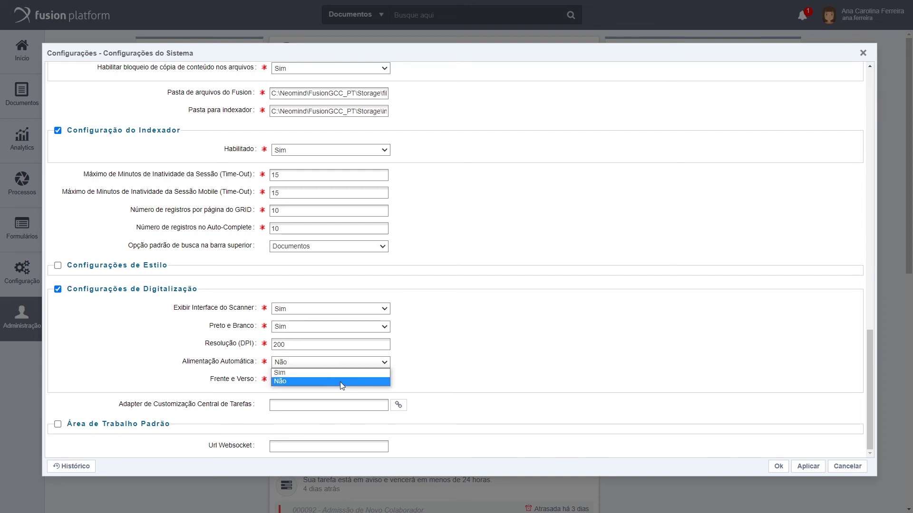
pyautogui.click(340, 381)
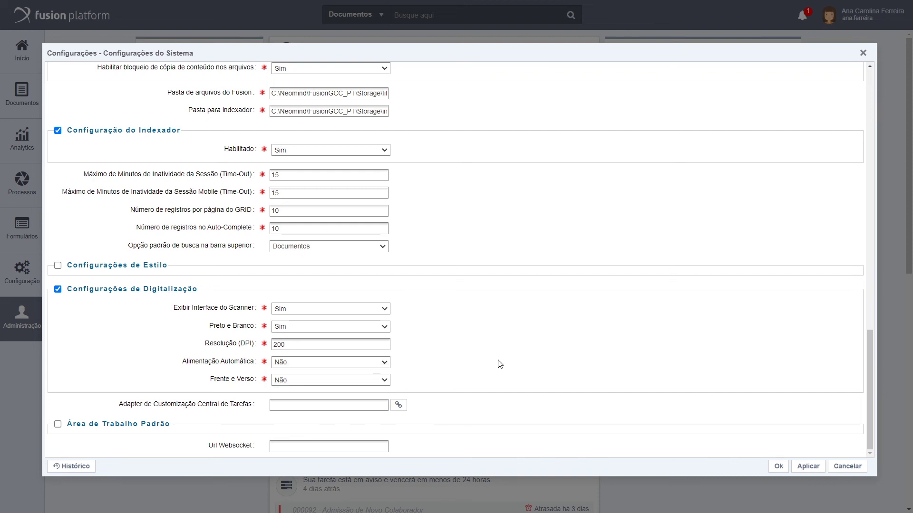
pyautogui.click(318, 384)
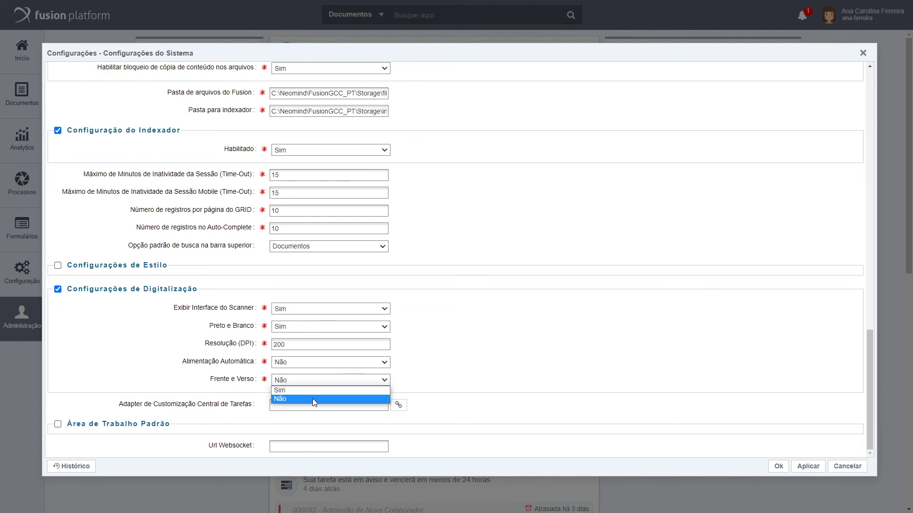
pyautogui.click(497, 373)
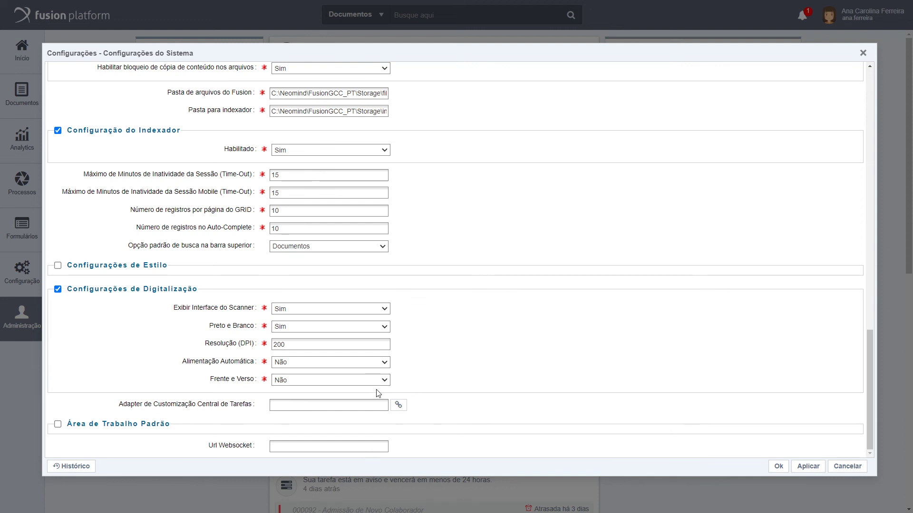
# Enable Área de Trabalho Padrão with the suggested joinville.neomind.com.br:9091/fusion/appfusion/app/modules address and save the system settings
pyautogui.click(58, 425)
pyautogui.scroll(-1, 229, 408)
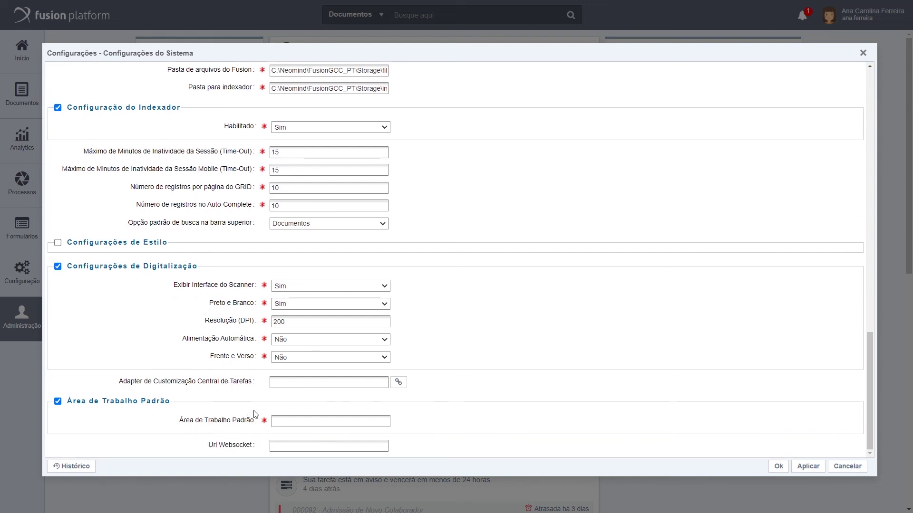
pyautogui.click(296, 424)
pyautogui.click(295, 424)
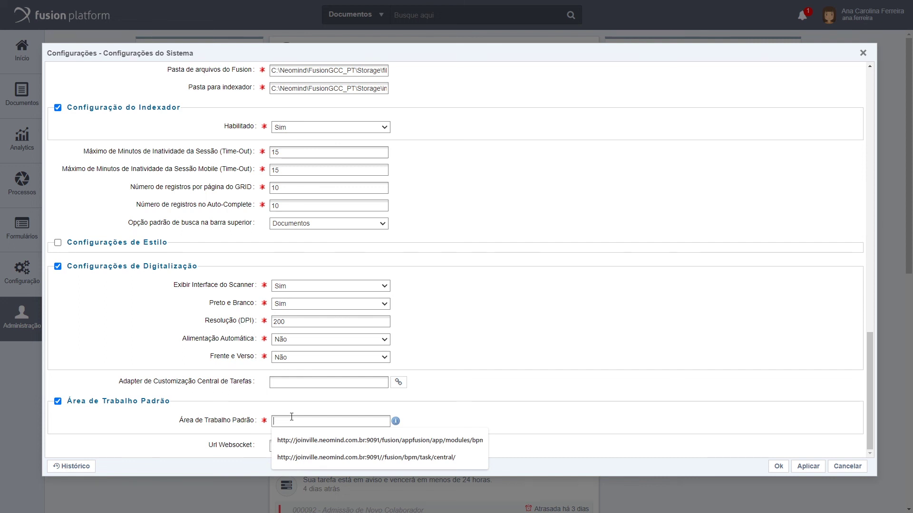
pyautogui.click(323, 441)
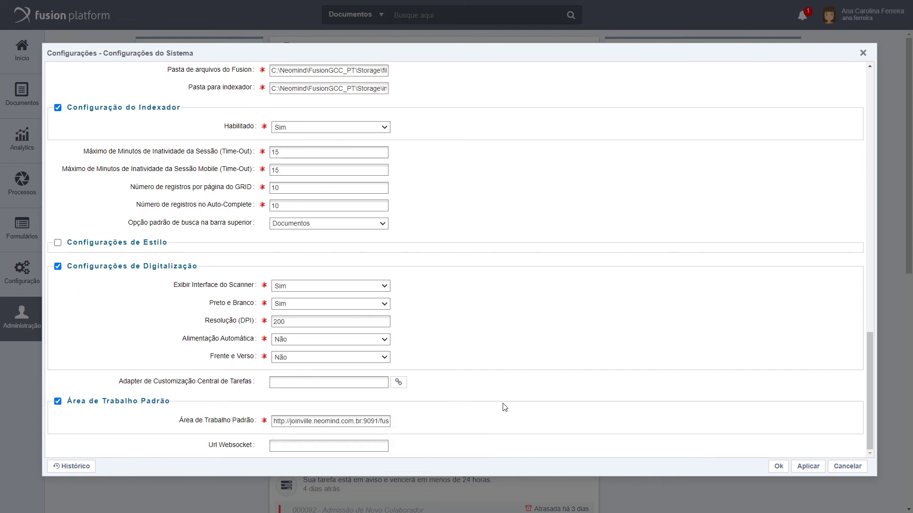
pyautogui.click(779, 466)
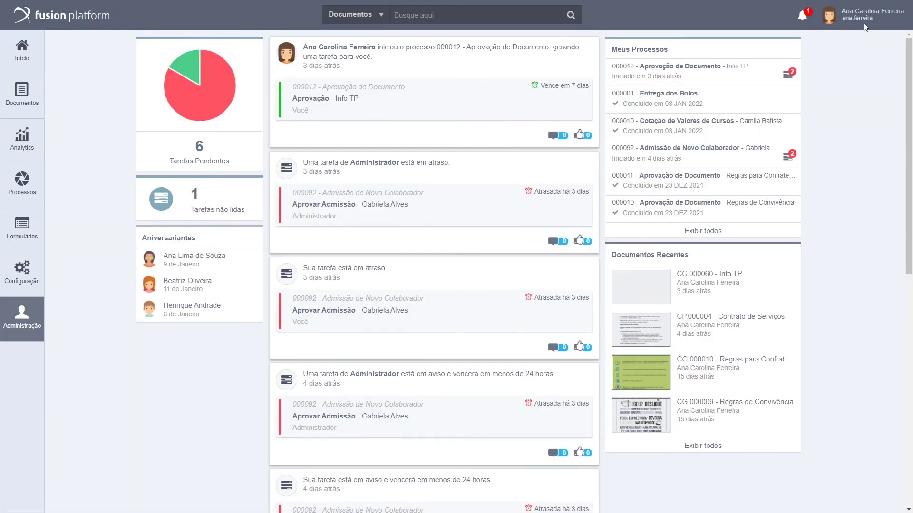
# Log out and sign back in with the account's username and password to check the default work area
pyautogui.click(858, 20)
pyautogui.click(829, 195)
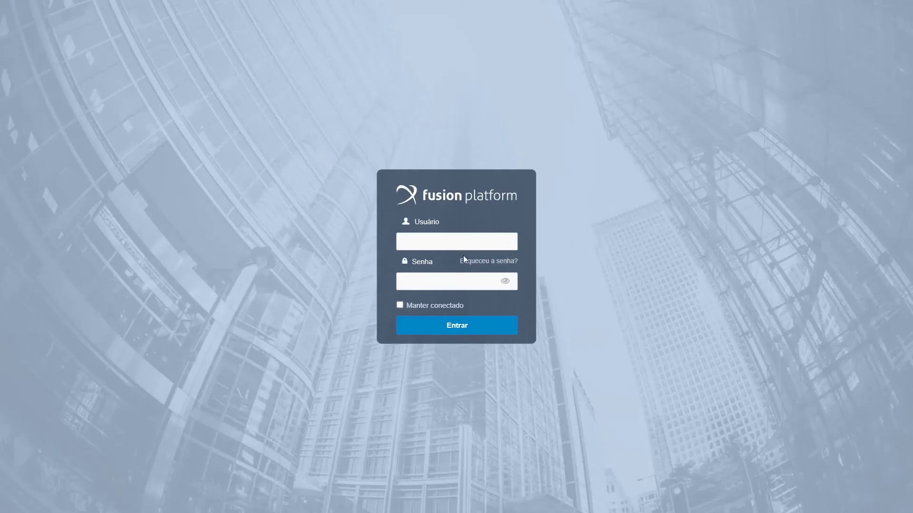
pyautogui.click(454, 240)
pyautogui.click(450, 264)
pyautogui.press('Return')
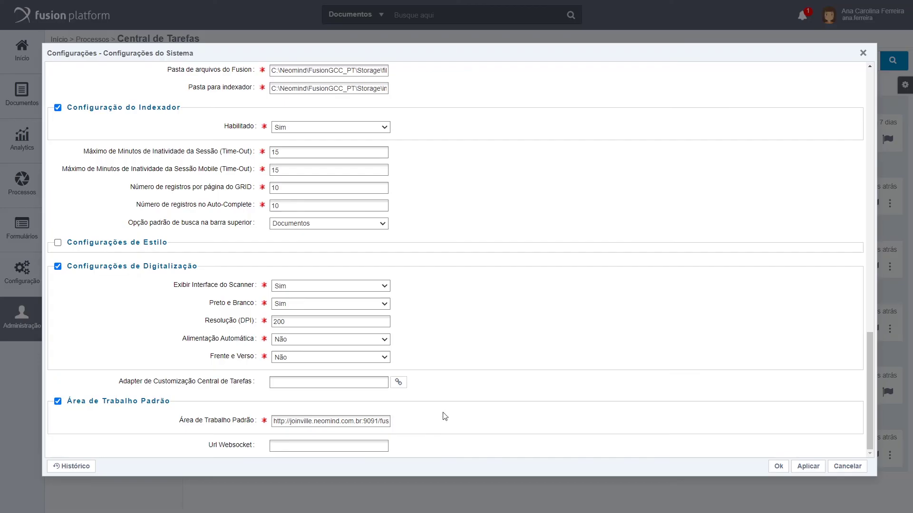
# Open the system settings change history and review its sorting options
pyautogui.click(284, 448)
pyautogui.moveTo(471, 418)
pyautogui.click(85, 467)
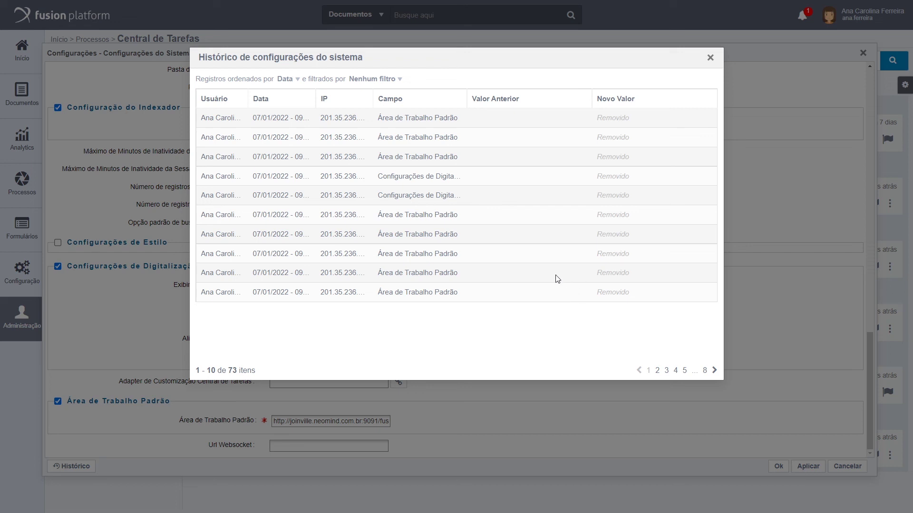
pyautogui.click(286, 80)
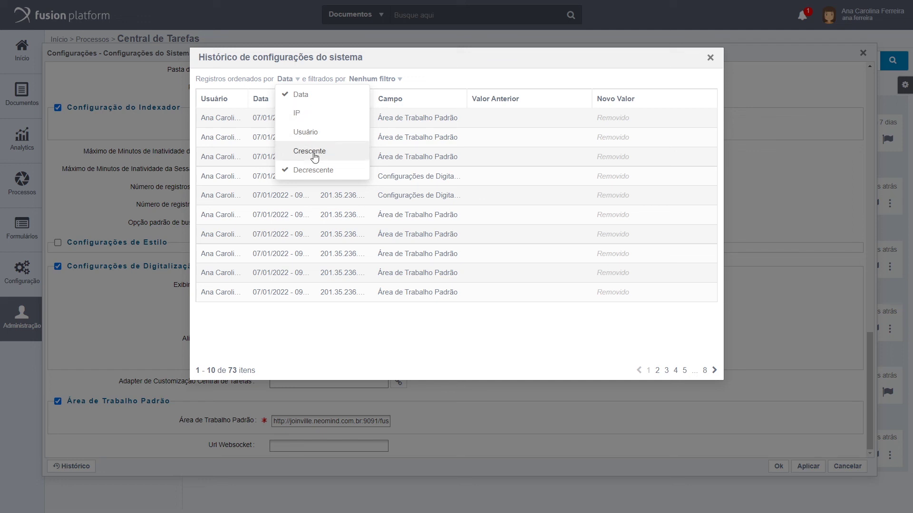
pyautogui.click(439, 80)
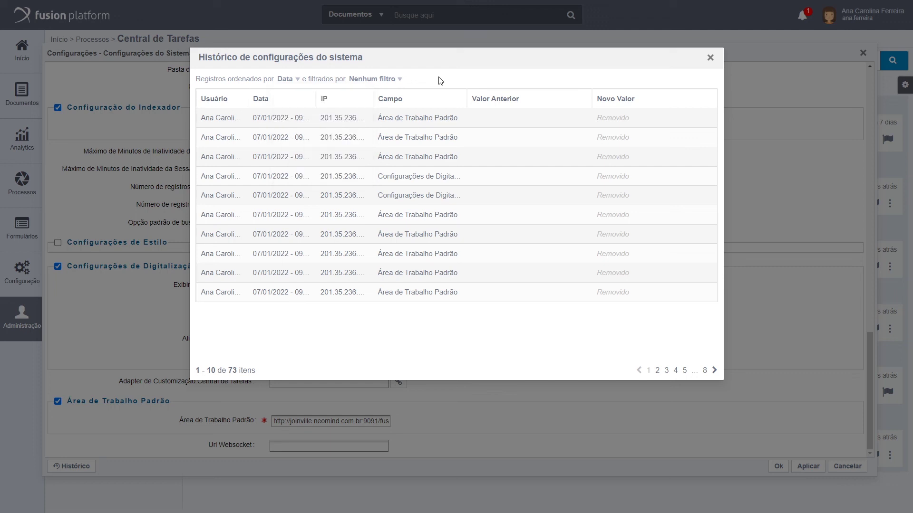
# Examine the change history's Data, IP and Usuário filters, including the date range fields, and close the history
pyautogui.click(368, 79)
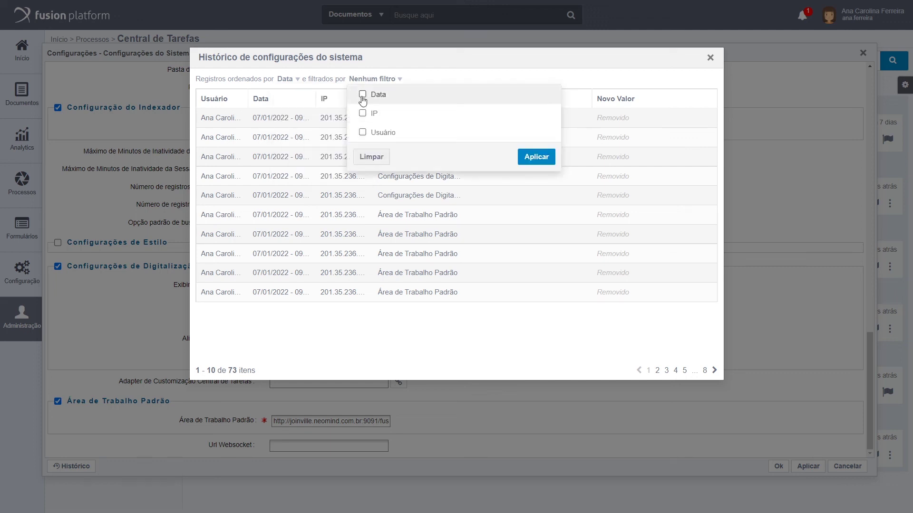
pyautogui.click(362, 95)
pyautogui.click(362, 95)
pyautogui.click(362, 113)
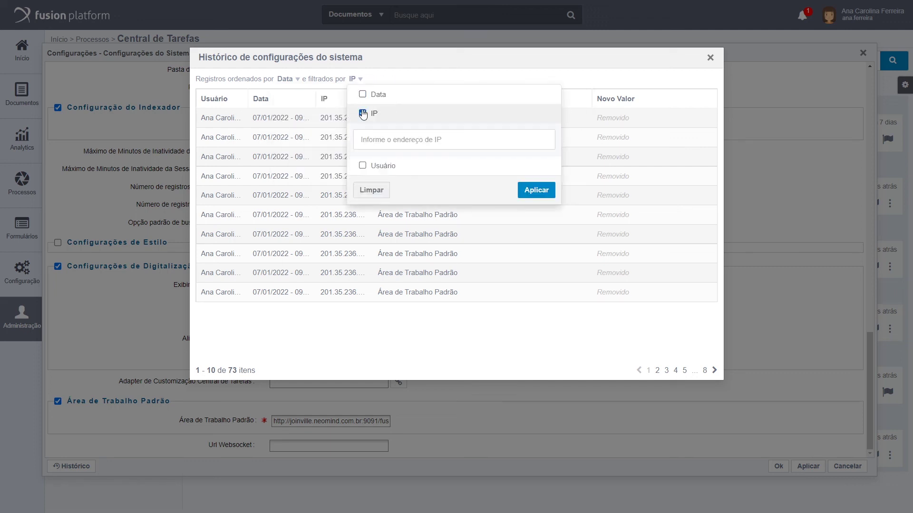
pyautogui.click(362, 113)
pyautogui.click(363, 133)
pyautogui.click(362, 133)
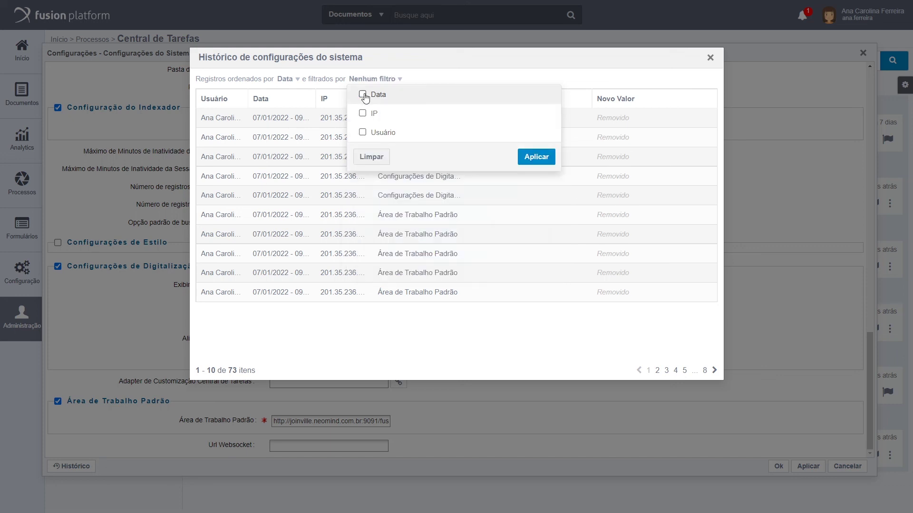
pyautogui.click(364, 95)
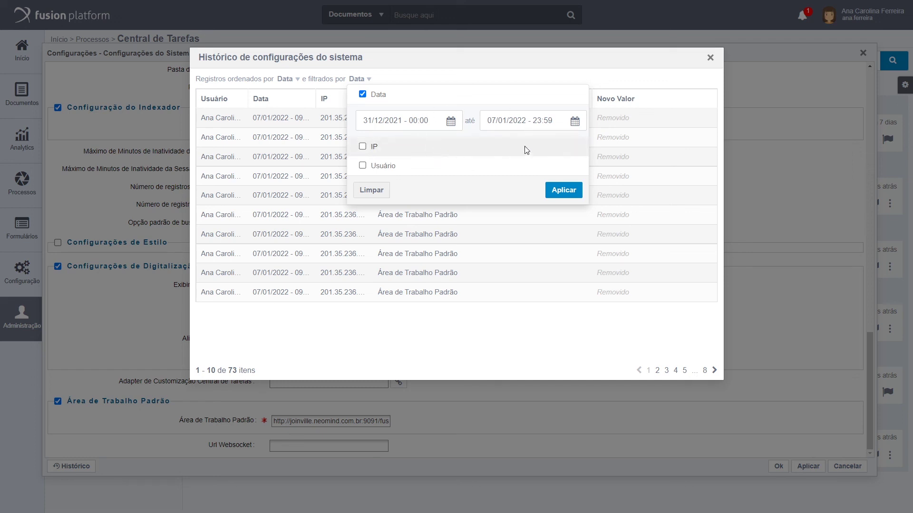
pyautogui.press('Escape')
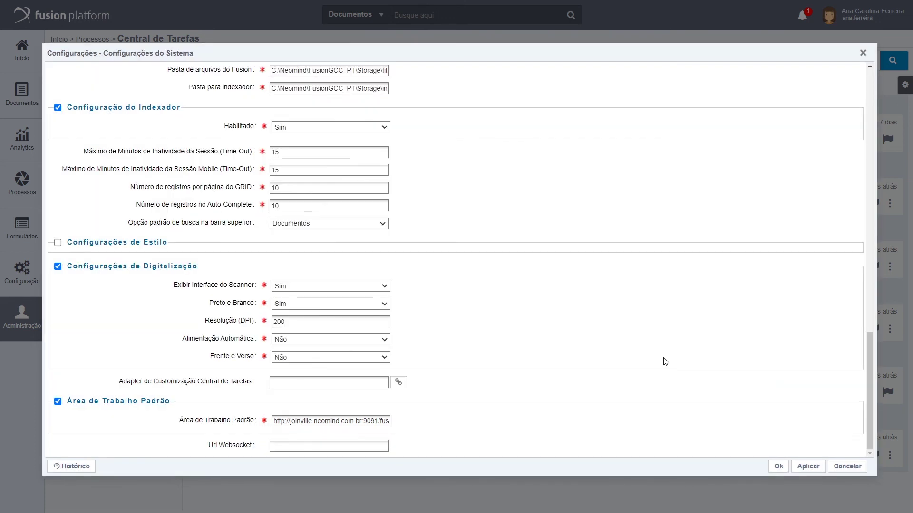